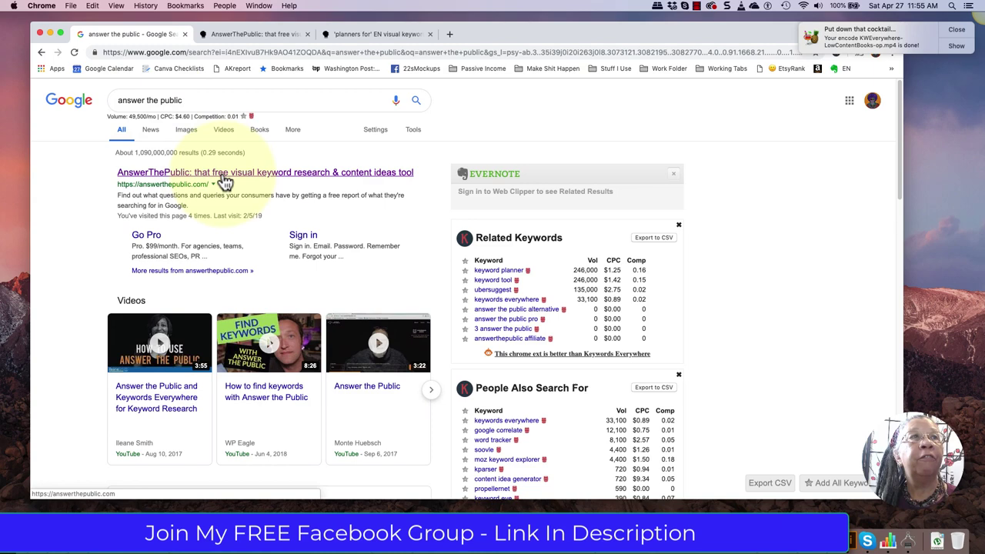
Switch to the AnswerThePublic tab and scroll around its home page
{"action": "left_click", "coordinate": [234, 35]}
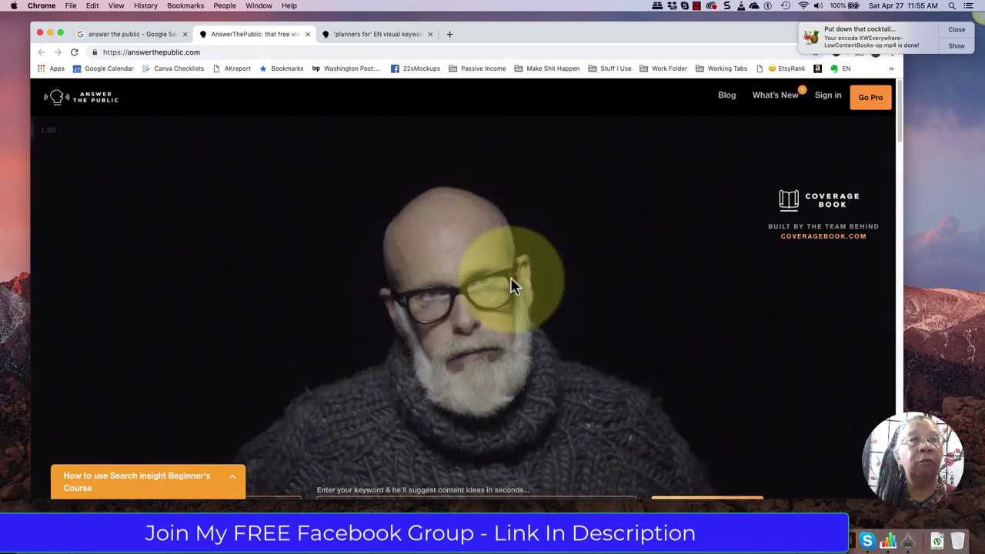
{"action": "scroll", "coordinate": [514, 285], "scroll_direction": "down", "scroll_amount": 1}
{"action": "scroll", "coordinate": [514, 285], "scroll_direction": "down", "scroll_amount": 3}
{"action": "scroll", "coordinate": [513, 286], "scroll_direction": "up", "scroll_amount": 2}
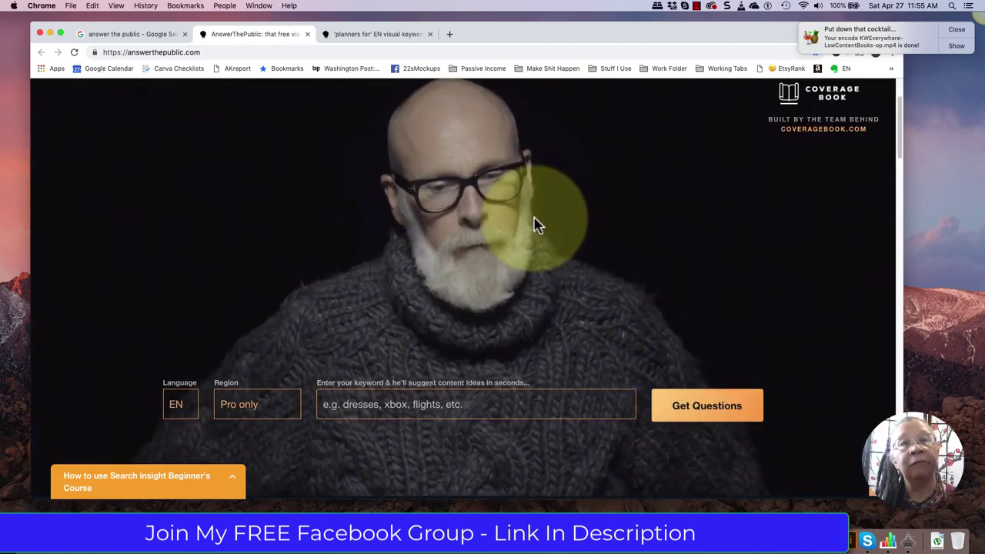
{"action": "scroll", "coordinate": [538, 224], "scroll_direction": "up", "scroll_amount": 1}
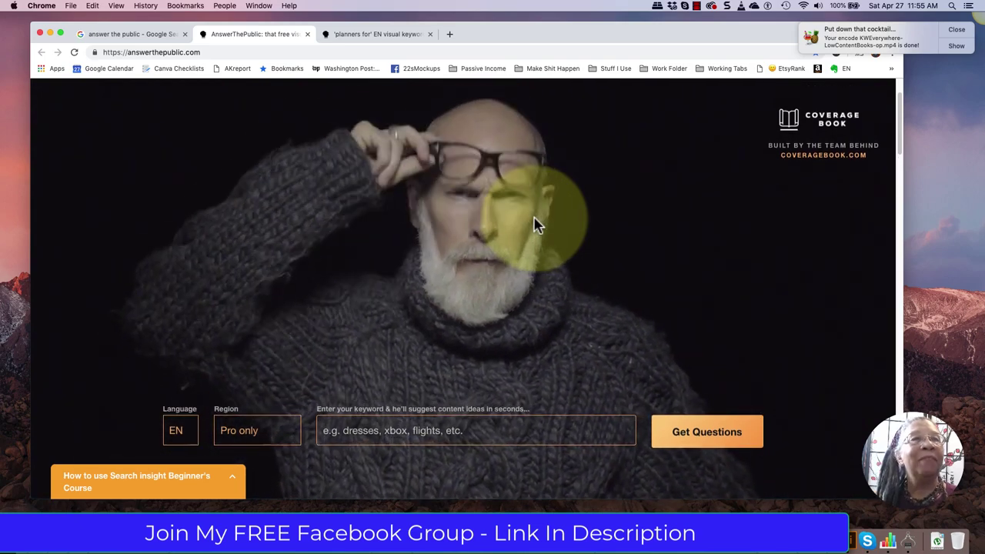
{"action": "scroll", "coordinate": [508, 239], "scroll_direction": "down", "scroll_amount": 1}
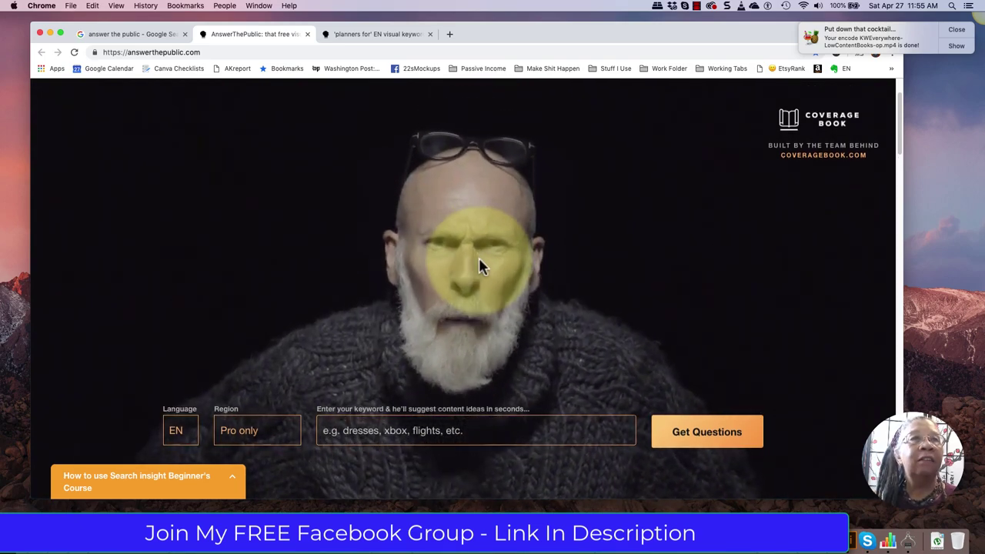
{"action": "scroll", "coordinate": [477, 260], "scroll_direction": "down", "scroll_amount": 5}
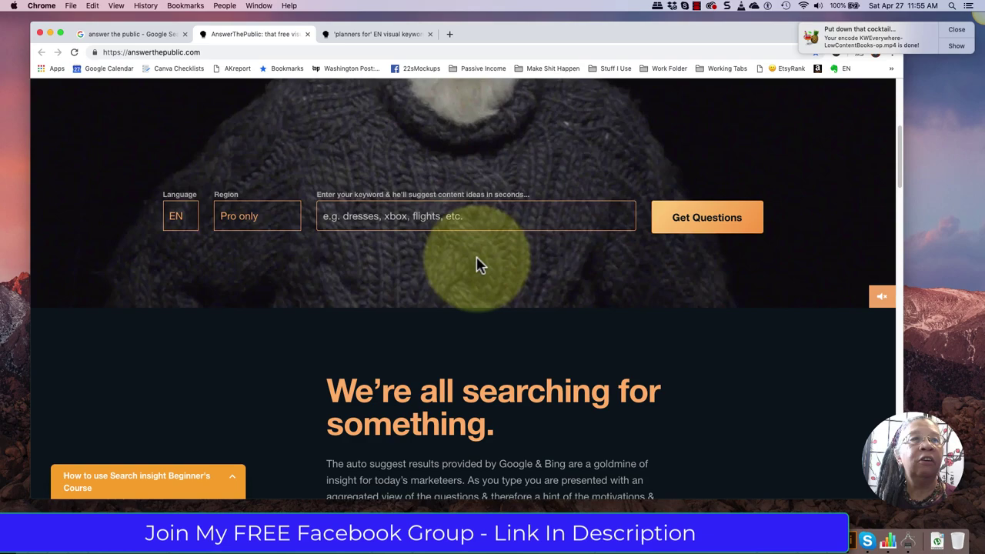
{"action": "scroll", "coordinate": [478, 264], "scroll_direction": "up", "scroll_amount": 5}
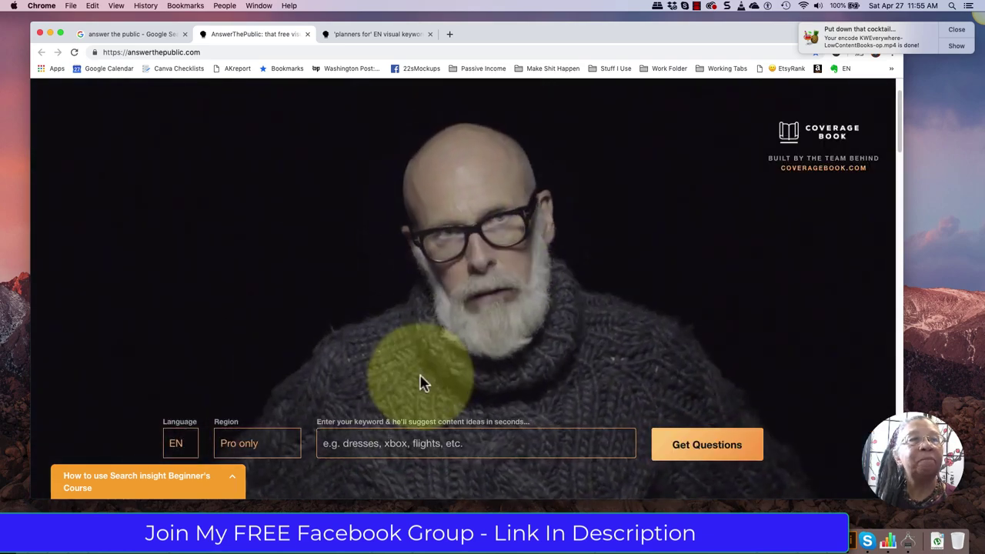
Enter 'planners for' as the keyword in the search box, with EN as the language
{"action": "left_click", "coordinate": [374, 444]}
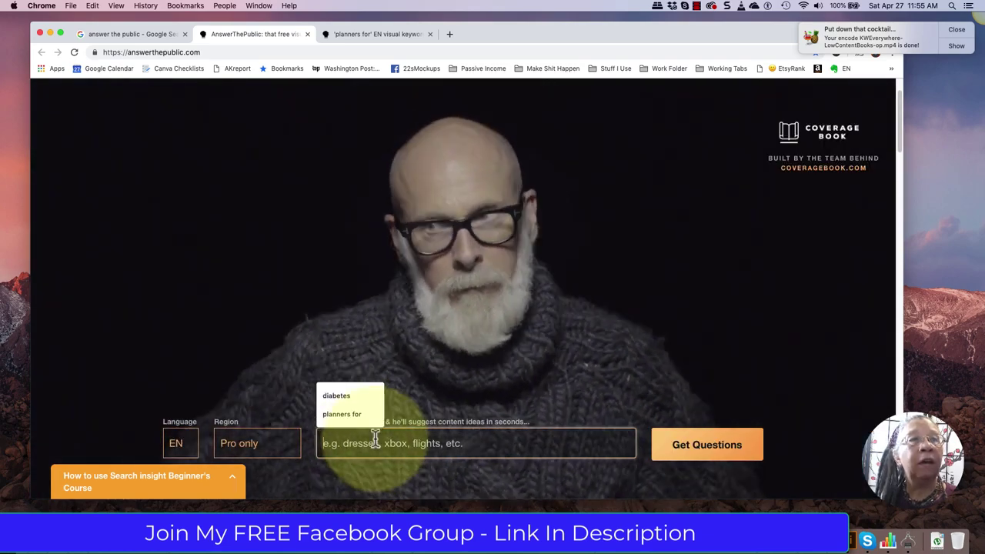
{"action": "left_click", "coordinate": [433, 392]}
{"action": "scroll", "coordinate": [372, 440], "scroll_direction": "down", "scroll_amount": 1}
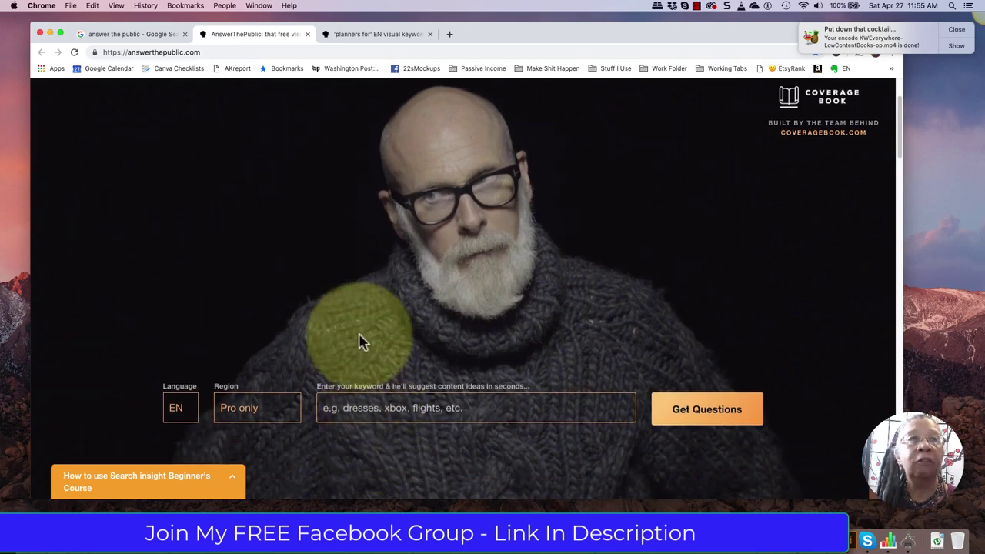
{"action": "left_click", "coordinate": [358, 410]}
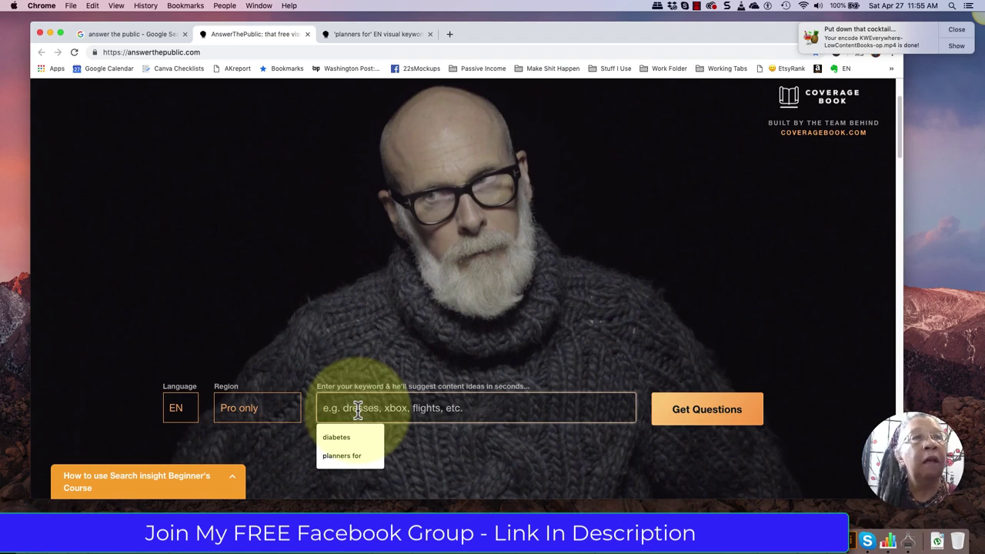
{"action": "type", "text": "planner "}
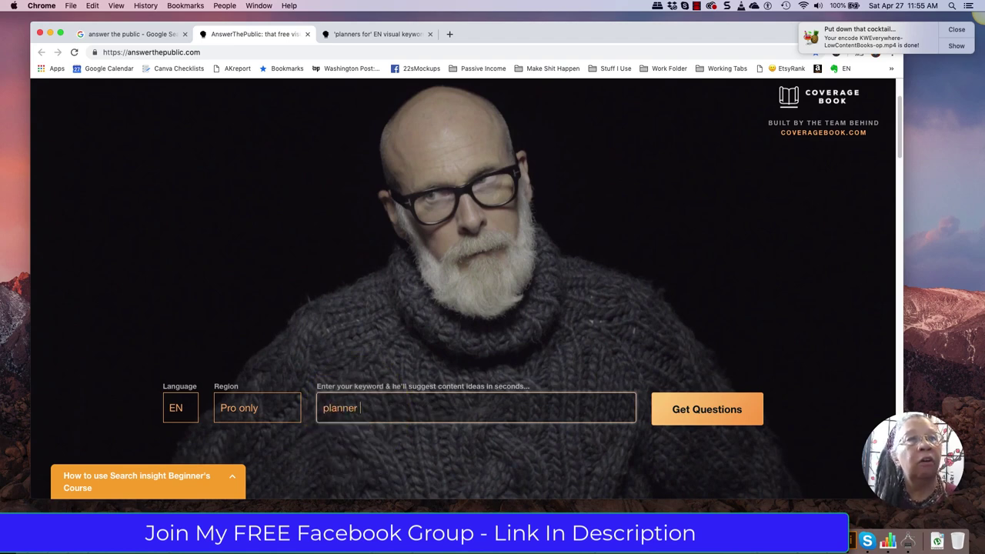
{"action": "type", "text": "s for"}
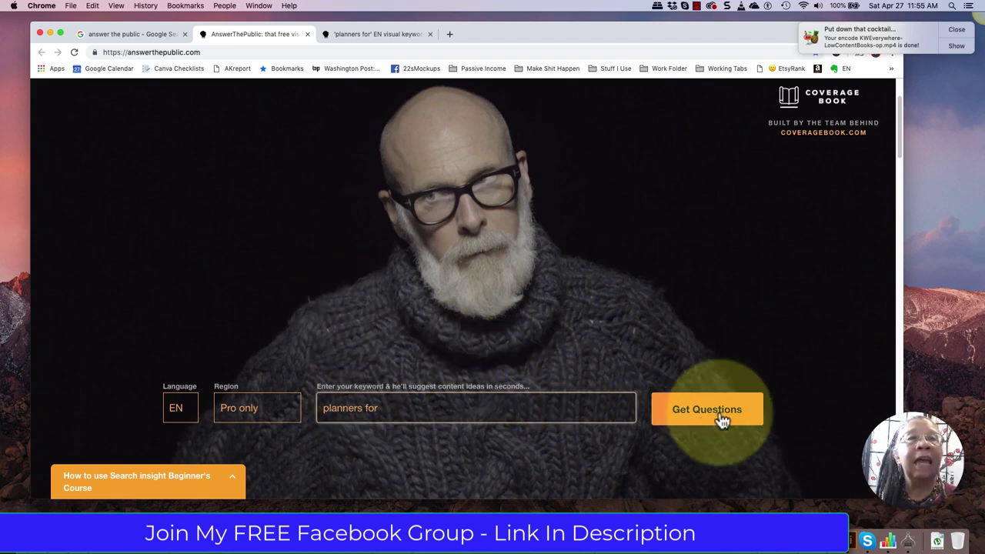
Open the 'planners for' report tab and scroll down to its 14-question wheel
{"action": "left_click", "coordinate": [365, 35]}
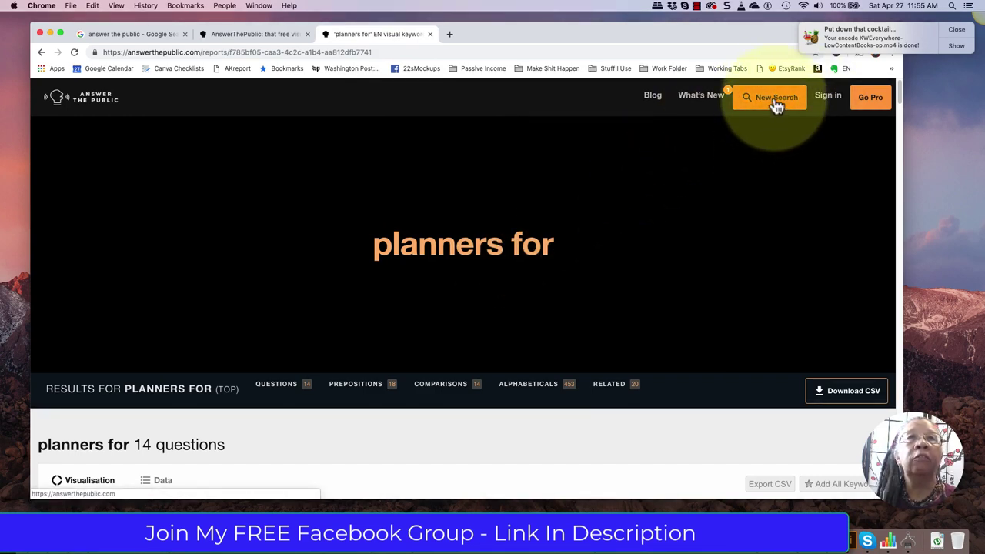
{"action": "scroll", "coordinate": [601, 274], "scroll_direction": "down", "scroll_amount": 1}
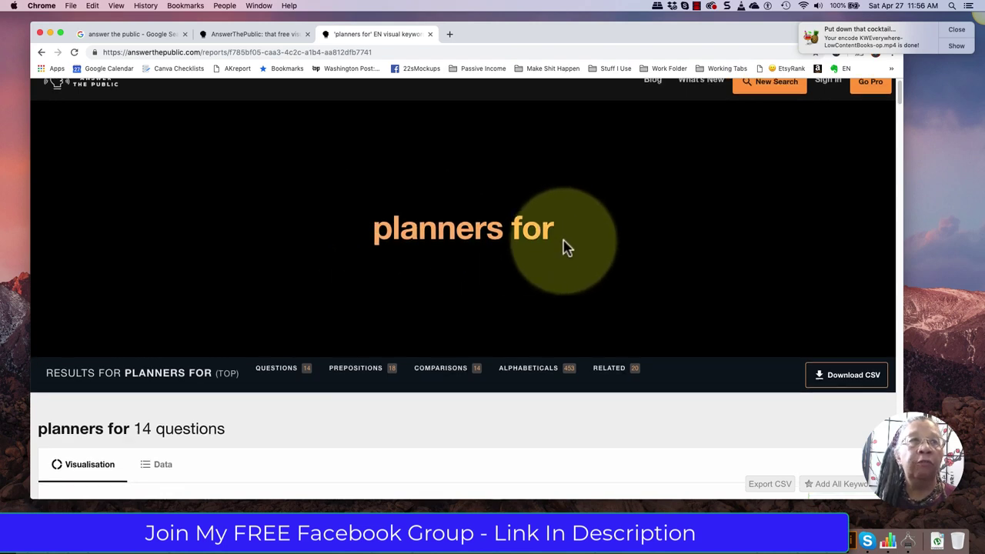
{"action": "scroll", "coordinate": [565, 247], "scroll_direction": "down", "scroll_amount": 3}
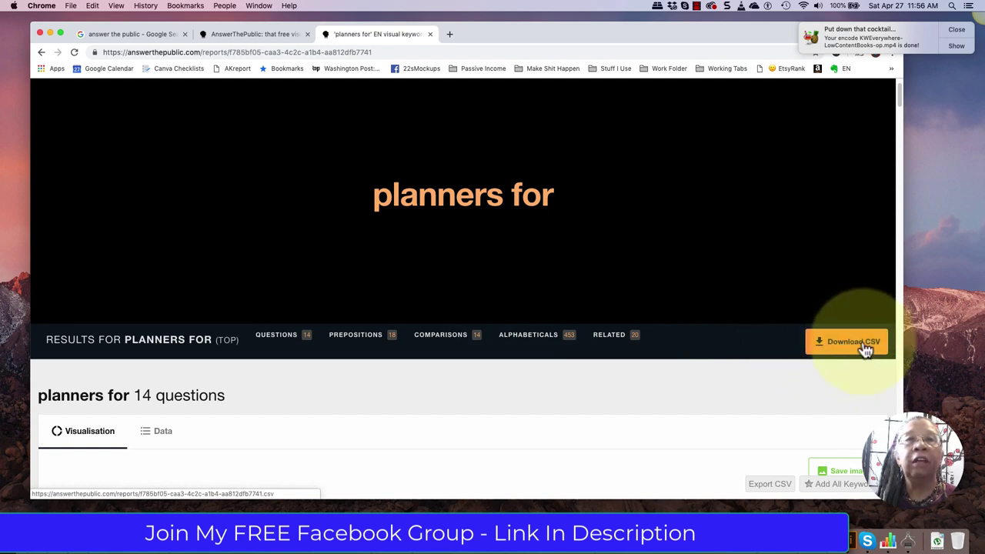
{"action": "scroll", "coordinate": [753, 368], "scroll_direction": "down", "scroll_amount": 1}
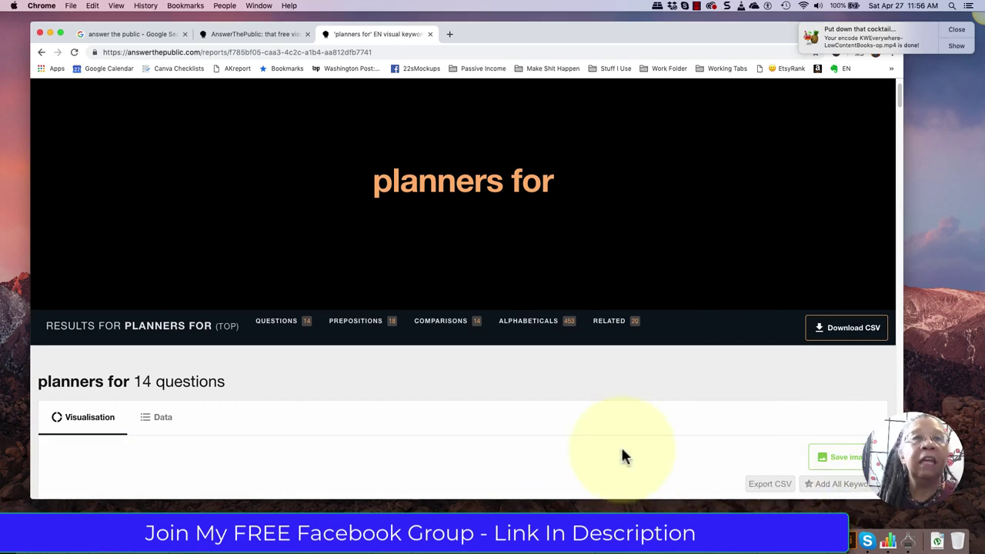
{"action": "scroll", "coordinate": [621, 454], "scroll_direction": "down", "scroll_amount": 3}
{"action": "scroll", "coordinate": [622, 455], "scroll_direction": "down", "scroll_amount": 6}
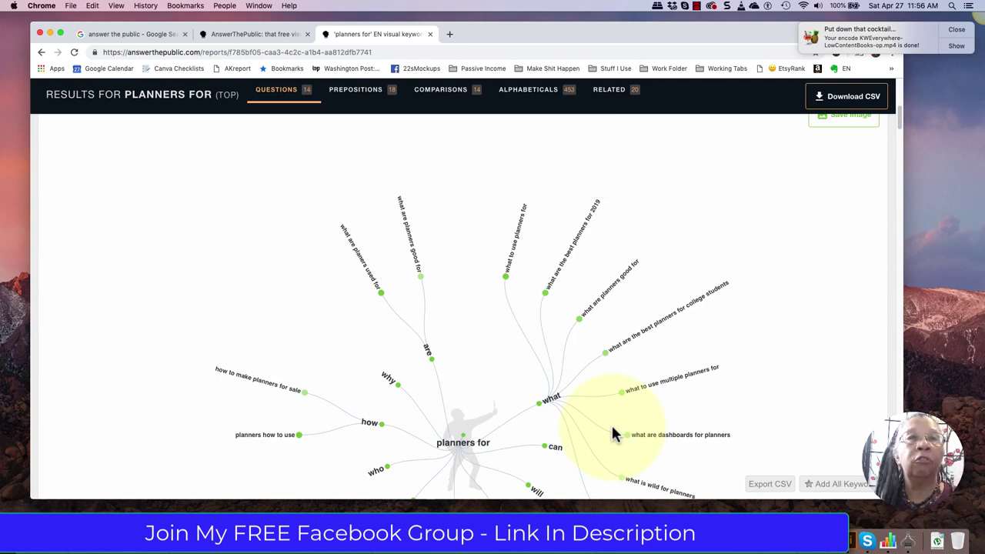
{"action": "scroll", "coordinate": [613, 435], "scroll_direction": "down", "scroll_amount": 2}
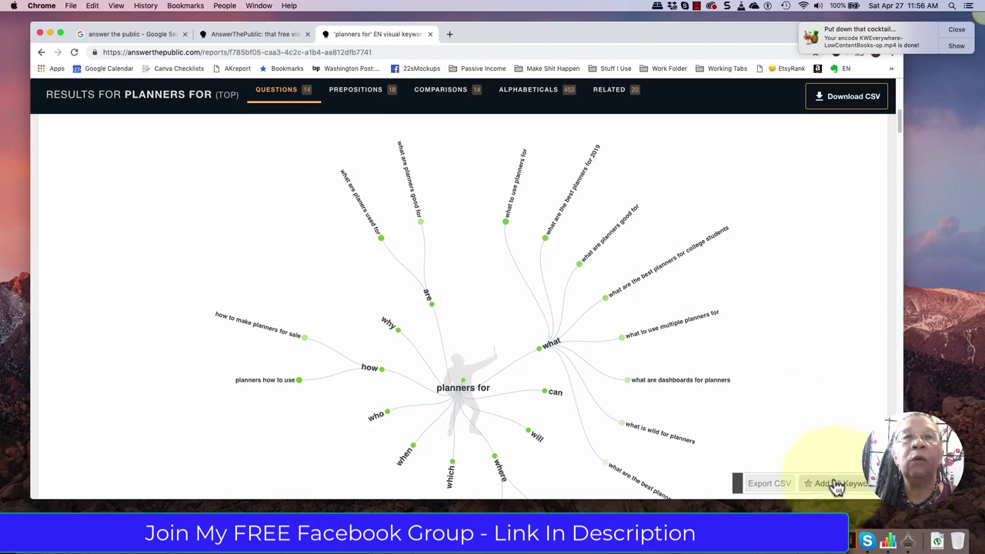
{"action": "scroll", "coordinate": [808, 378], "scroll_direction": "down", "scroll_amount": 2}
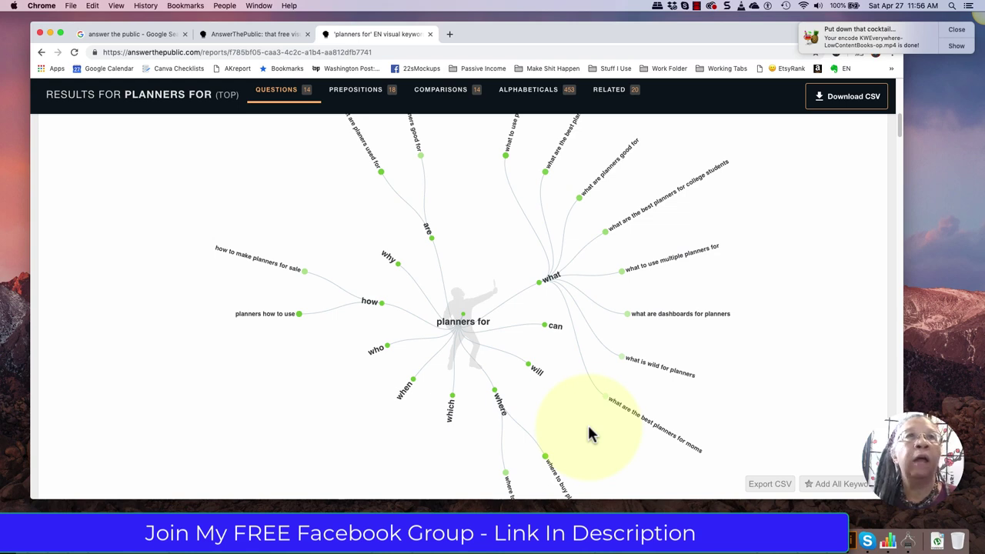
{"action": "scroll", "coordinate": [589, 433], "scroll_direction": "down", "scroll_amount": 2}
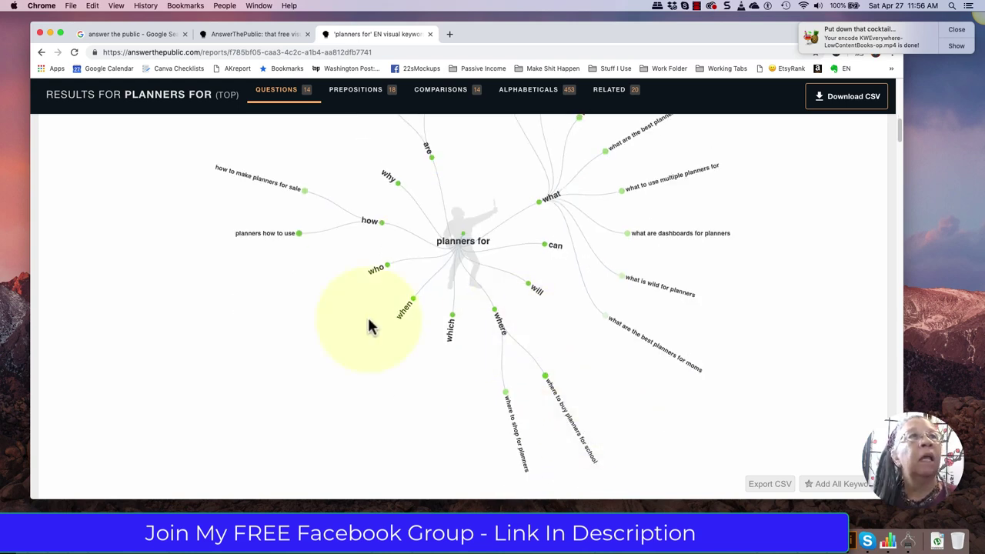
{"action": "scroll", "coordinate": [367, 333], "scroll_direction": "up", "scroll_amount": 3}
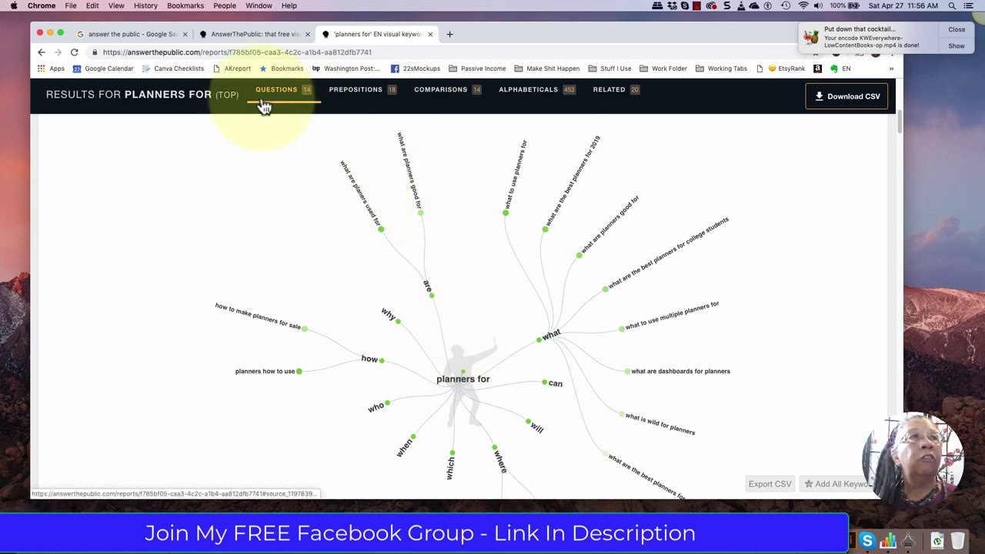
{"action": "left_click", "coordinate": [368, 99]}
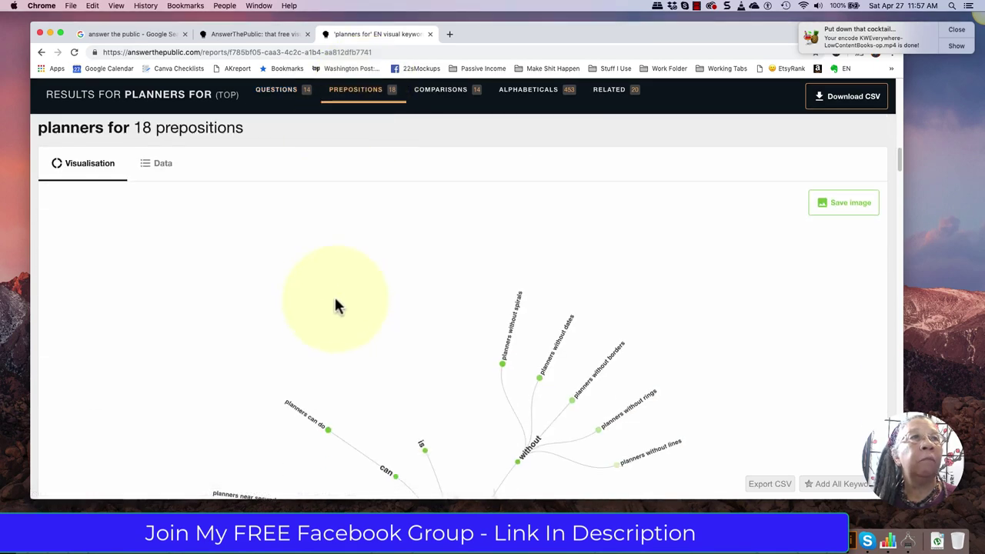
{"action": "left_click", "coordinate": [526, 94]}
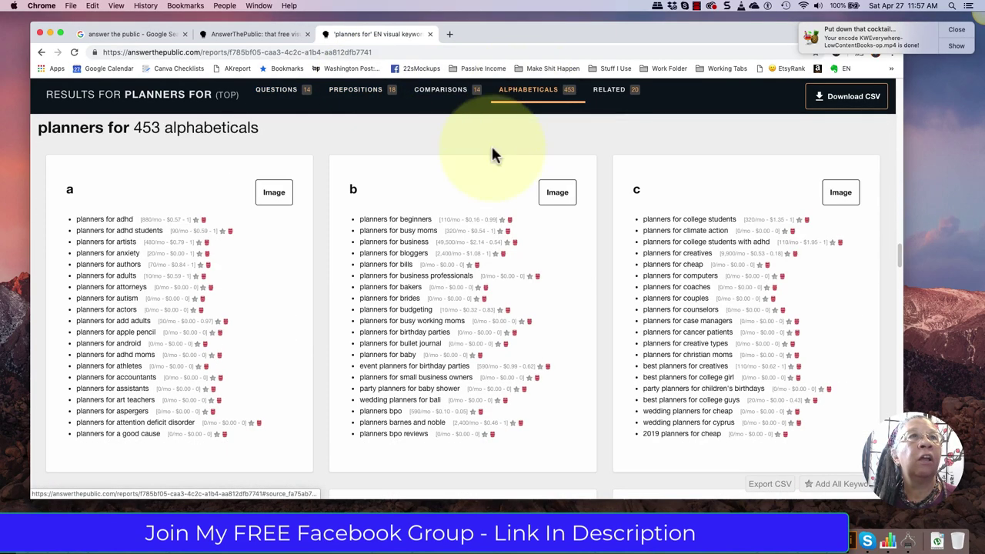
{"action": "left_click", "coordinate": [278, 91]}
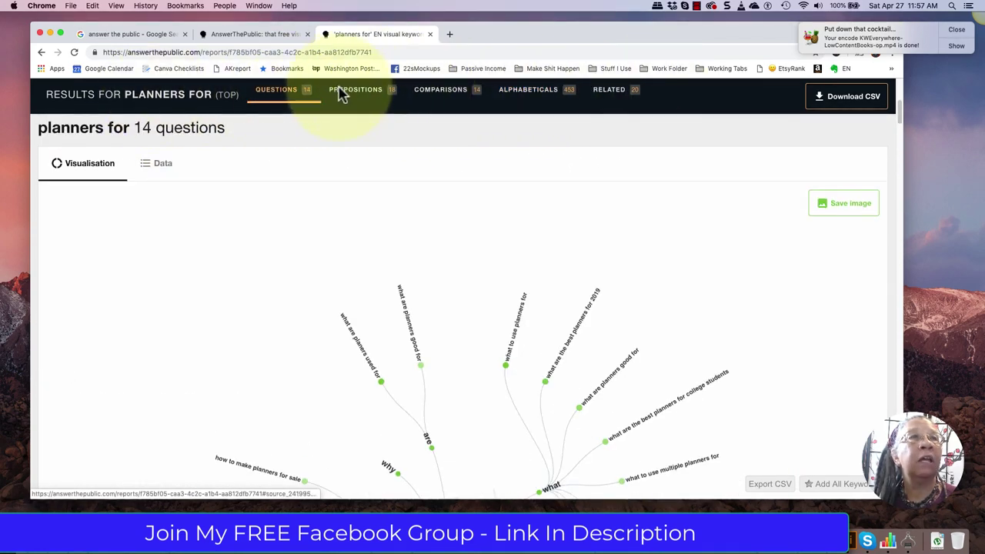
Show the 14 questions as Data lists and scroll through their monthly volumes
{"action": "left_click", "coordinate": [154, 168]}
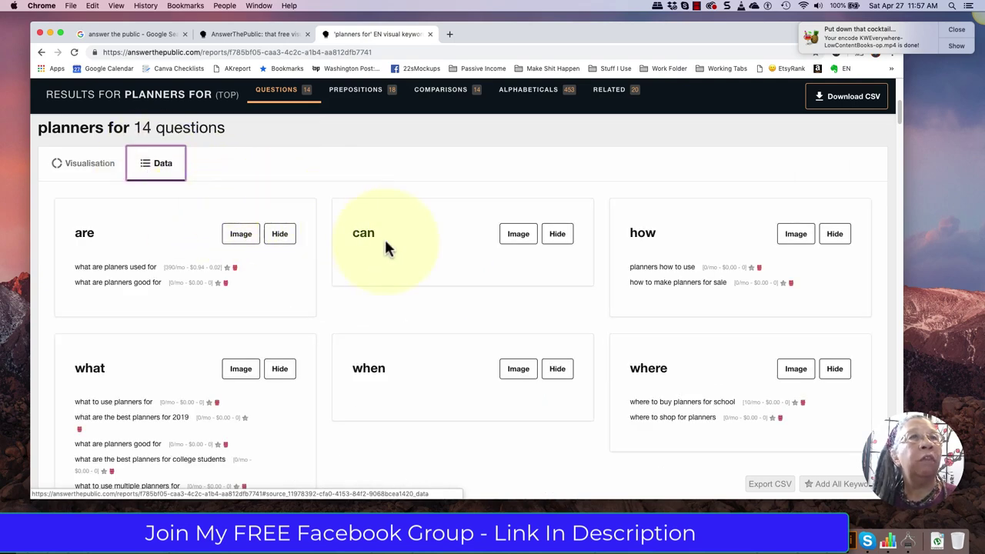
{"action": "scroll", "coordinate": [387, 247], "scroll_direction": "down", "scroll_amount": 3}
{"action": "scroll", "coordinate": [387, 247], "scroll_direction": "up", "scroll_amount": 5}
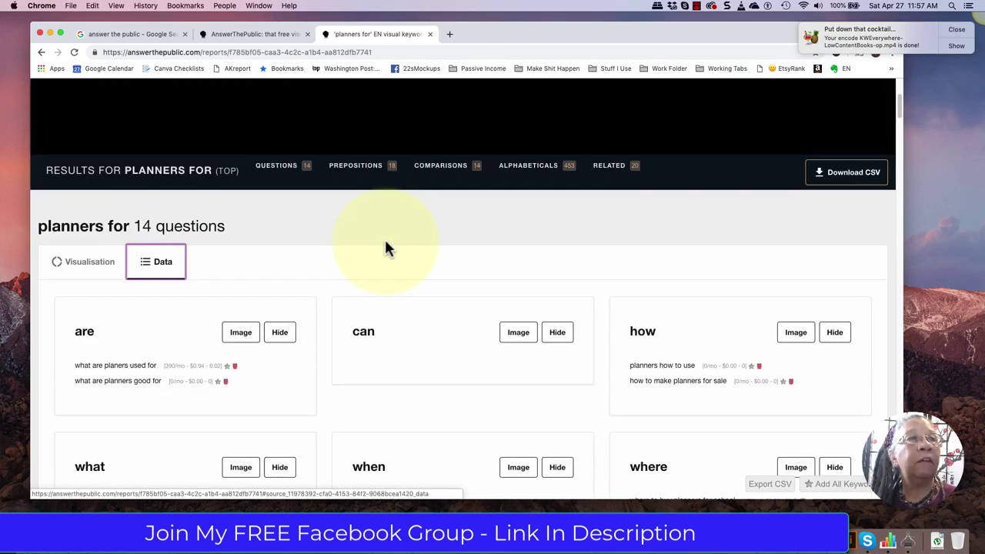
{"action": "scroll", "coordinate": [384, 246], "scroll_direction": "down", "scroll_amount": 2}
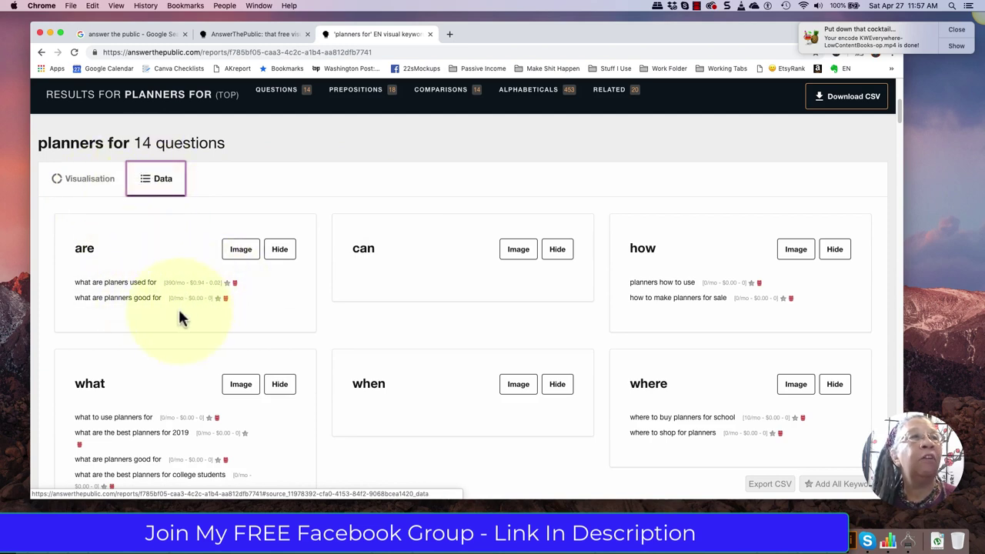
{"action": "scroll", "coordinate": [177, 315], "scroll_direction": "down", "scroll_amount": 1}
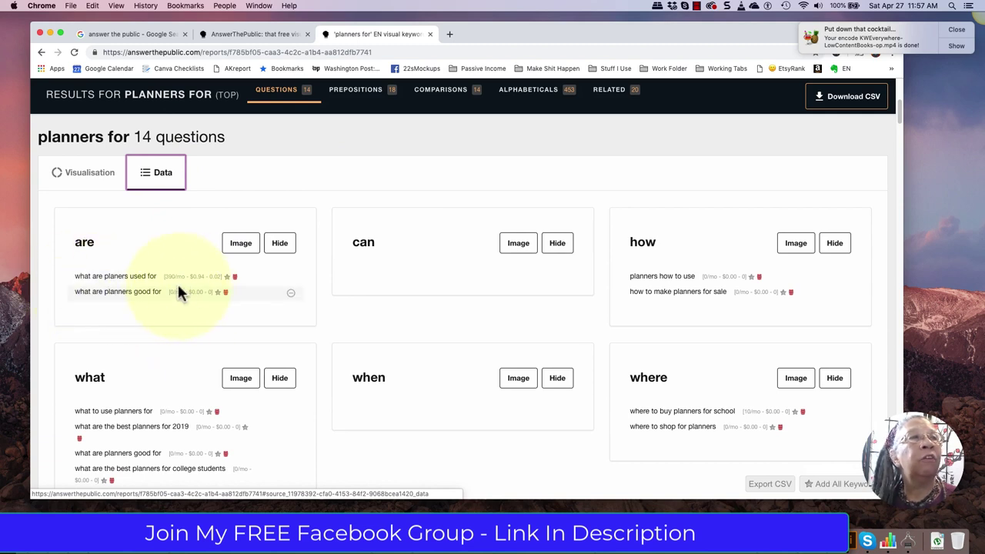
{"action": "scroll", "coordinate": [172, 291], "scroll_direction": "down", "scroll_amount": 2}
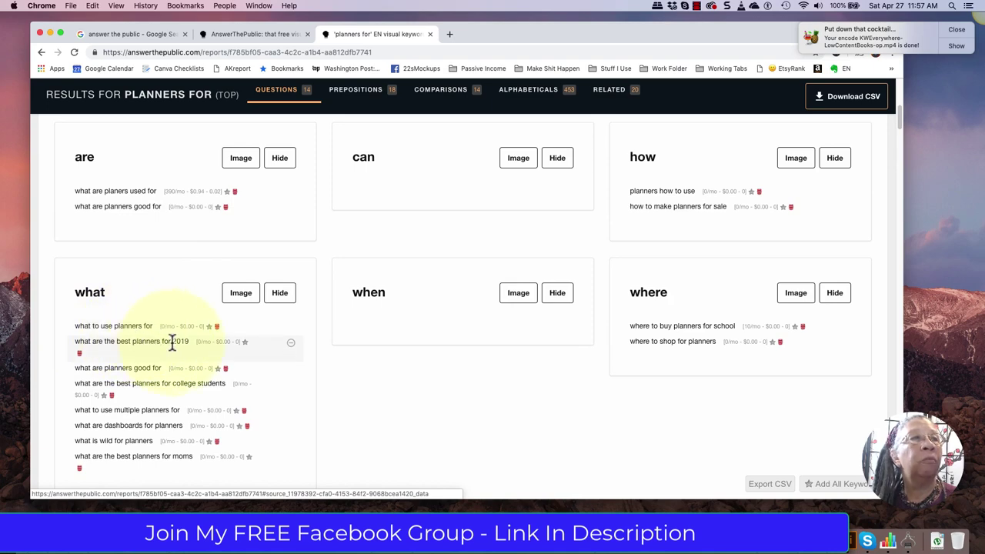
{"action": "scroll", "coordinate": [173, 343], "scroll_direction": "down", "scroll_amount": 2}
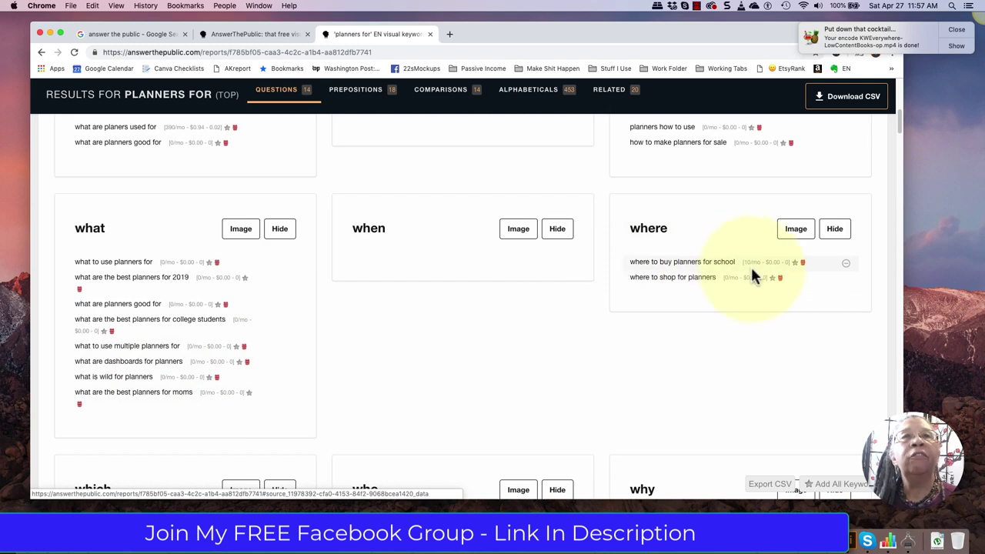
{"action": "scroll", "coordinate": [753, 274], "scroll_direction": "up", "scroll_amount": 1}
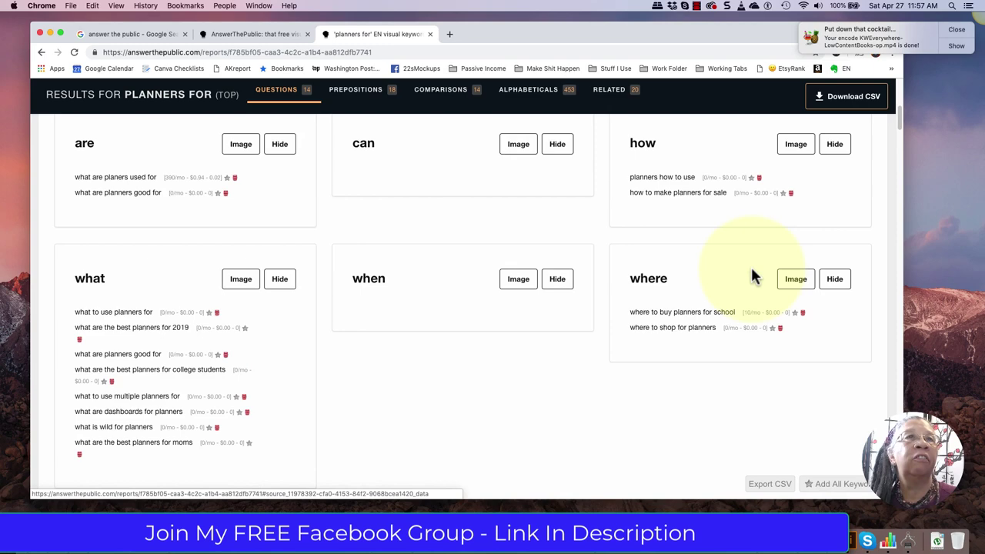
{"action": "scroll", "coordinate": [753, 277], "scroll_direction": "up", "scroll_amount": 2}
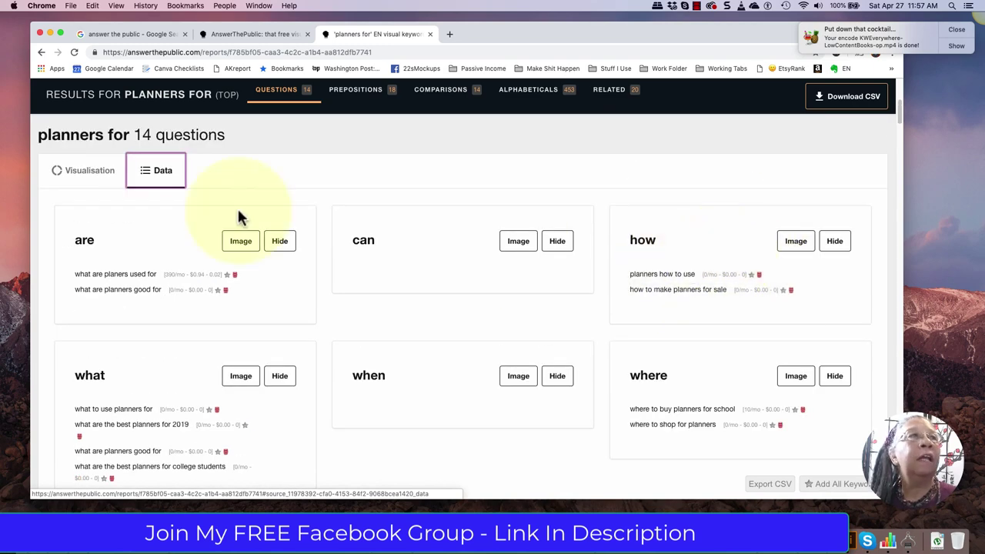
Flip the questions to the Visualisation wheel, then back to Data lists
{"action": "left_click", "coordinate": [65, 174]}
{"action": "scroll", "coordinate": [313, 204], "scroll_direction": "down", "scroll_amount": 5}
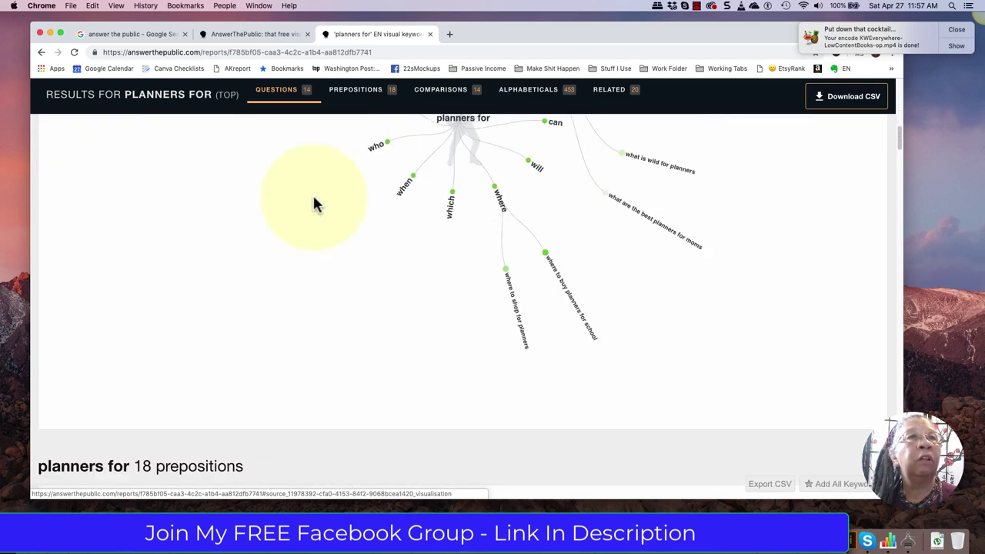
{"action": "scroll", "coordinate": [312, 204], "scroll_direction": "up", "scroll_amount": 5}
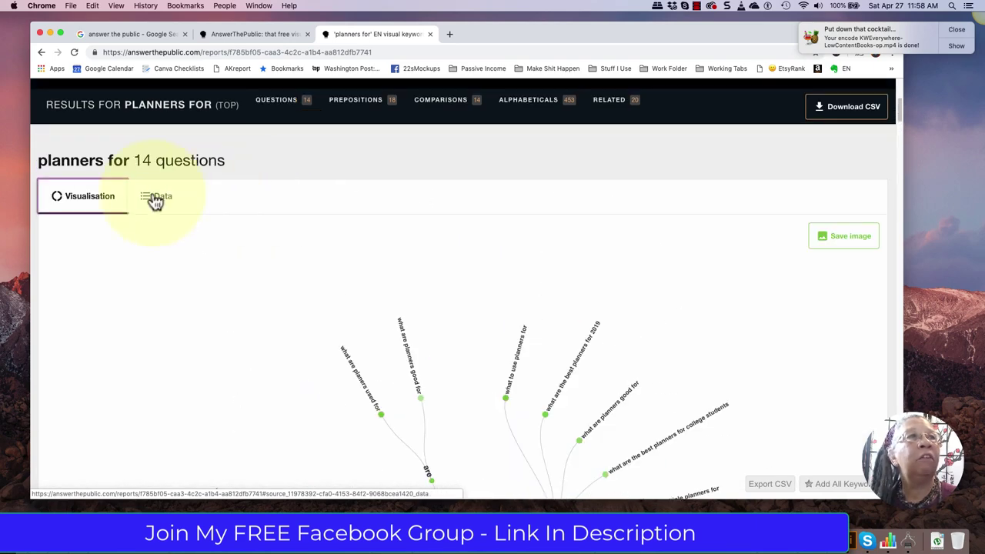
{"action": "left_click", "coordinate": [156, 197]}
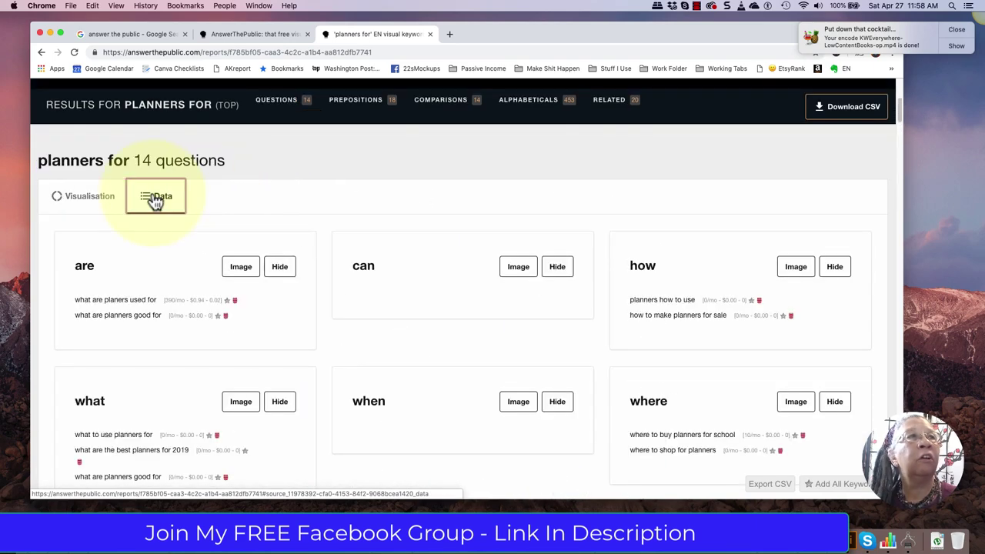
Jump to the Questions section and scroll down to the 18-prepositions wheel
{"action": "left_click", "coordinate": [274, 110]}
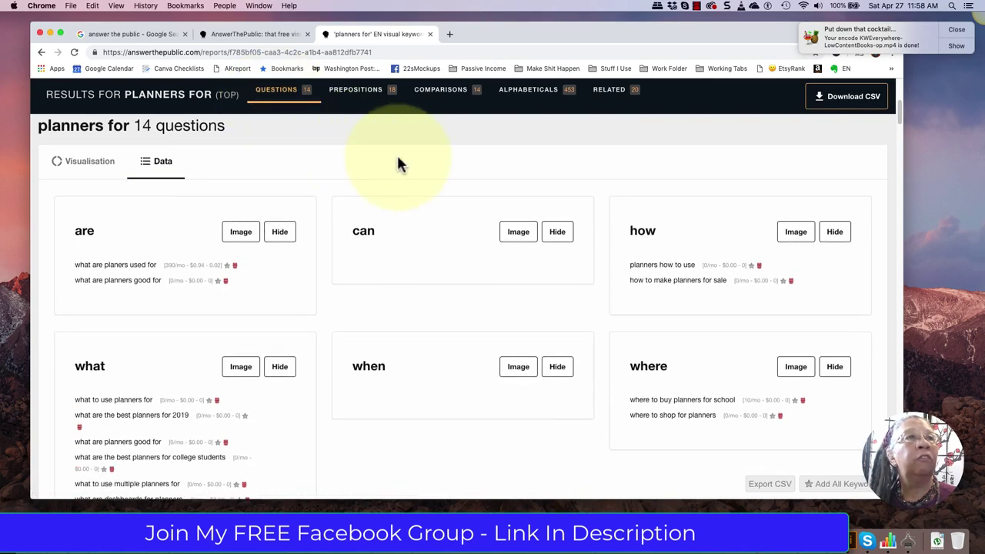
{"action": "scroll", "coordinate": [395, 161], "scroll_direction": "down", "scroll_amount": 1}
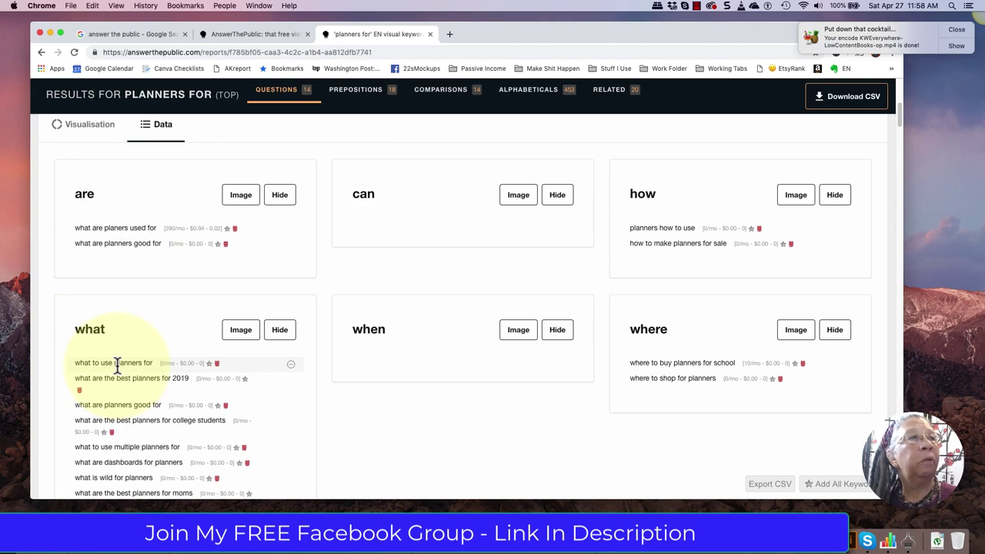
{"action": "scroll", "coordinate": [116, 366], "scroll_direction": "down", "scroll_amount": 2}
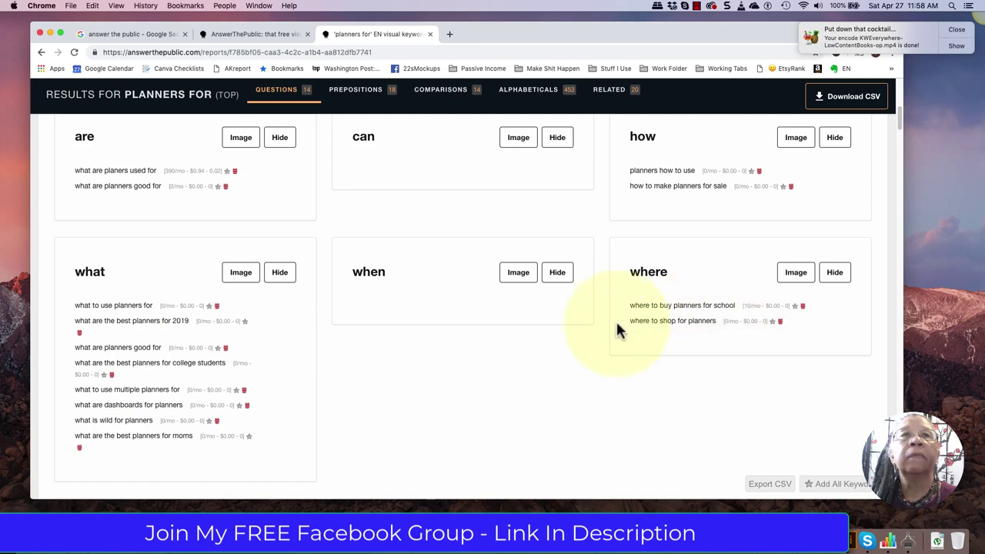
{"action": "scroll", "coordinate": [685, 321], "scroll_direction": "down", "scroll_amount": 10}
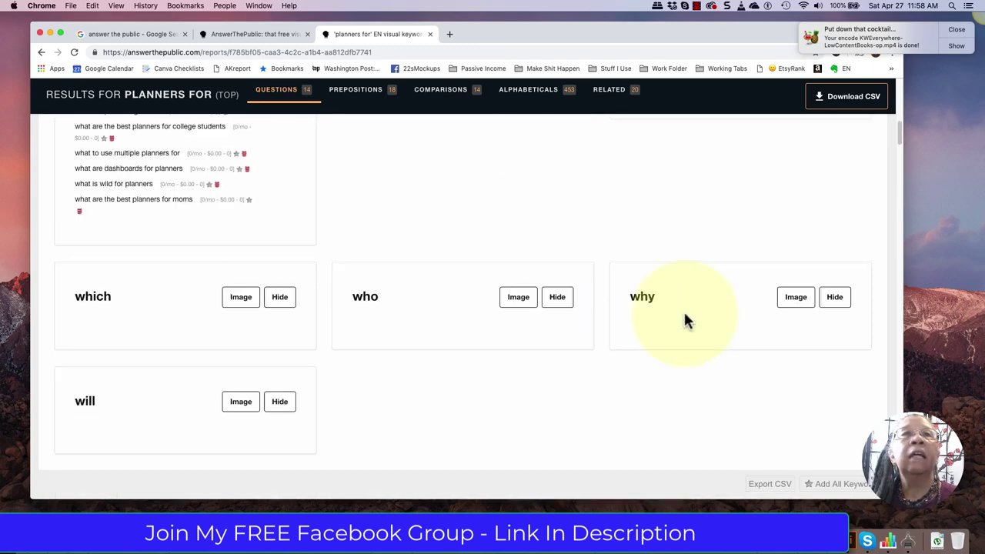
{"action": "scroll", "coordinate": [684, 321], "scroll_direction": "up", "scroll_amount": 5}
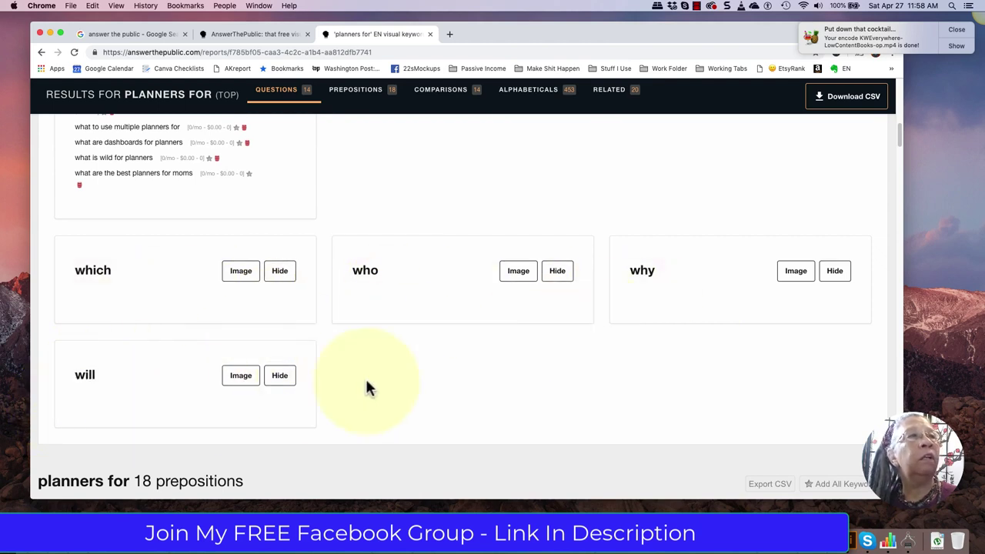
{"action": "scroll", "coordinate": [366, 388], "scroll_direction": "down", "scroll_amount": 3}
Switch prepositions to Data lists, e.g. 'planners for college students with adhd' at 110/mo
{"action": "scroll", "coordinate": [366, 388], "scroll_direction": "down", "scroll_amount": 6}
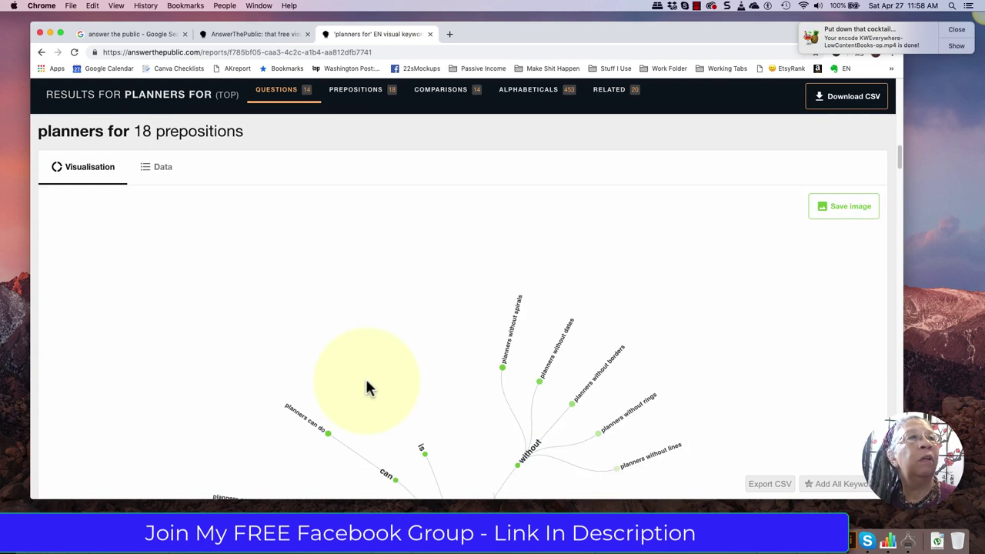
{"action": "left_click", "coordinate": [155, 146]}
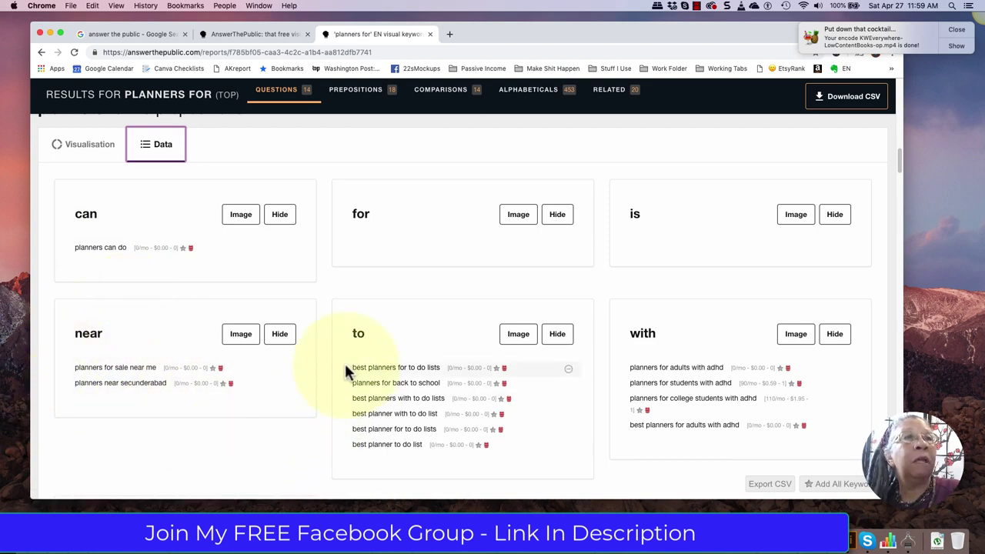
{"action": "scroll", "coordinate": [345, 370], "scroll_direction": "down", "scroll_amount": 3}
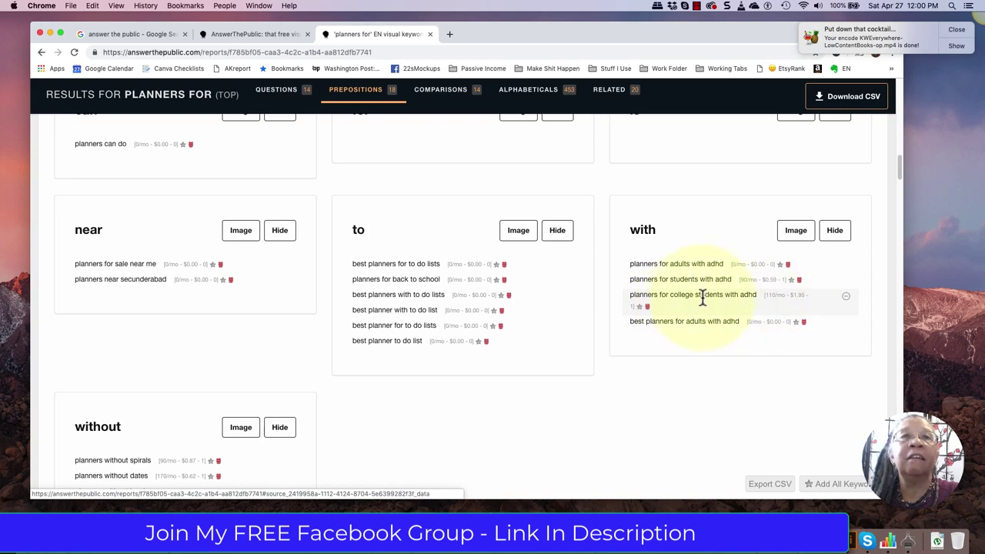
Scroll past the 'without' card, such as 'planners without dates', to the 14-comparisons wheel
{"action": "scroll", "coordinate": [745, 308], "scroll_direction": "down", "scroll_amount": 5}
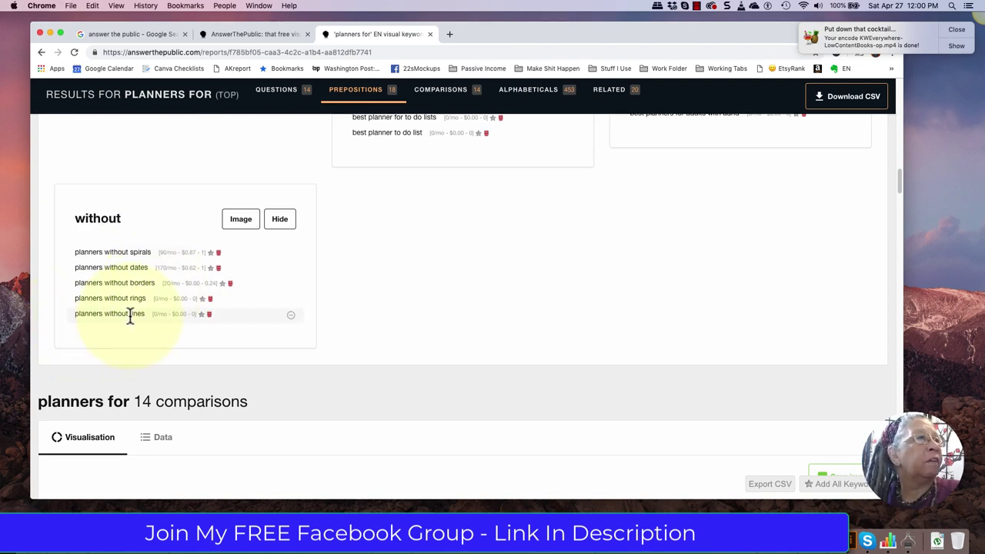
{"action": "scroll", "coordinate": [130, 317], "scroll_direction": "down", "scroll_amount": 1}
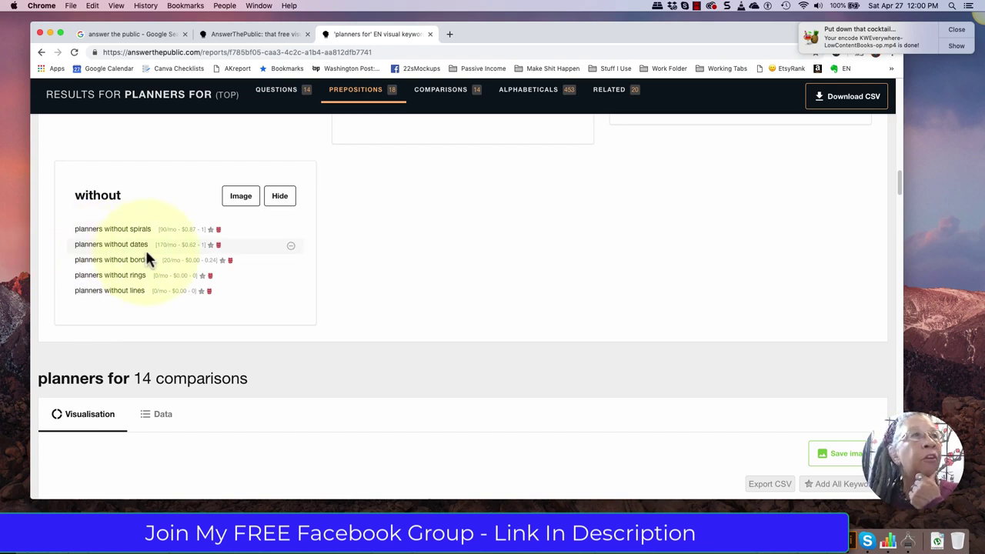
{"action": "scroll", "coordinate": [146, 249], "scroll_direction": "down", "scroll_amount": 1}
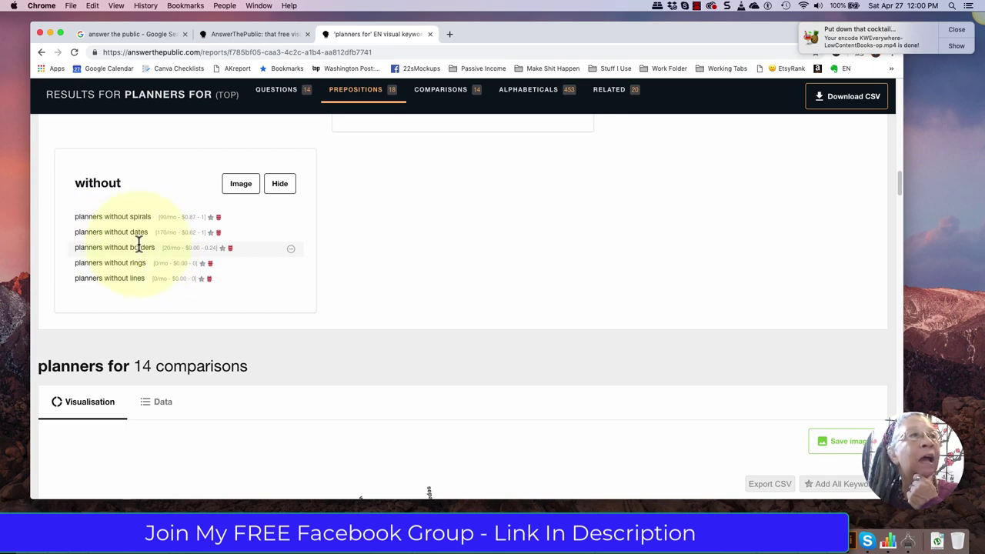
{"action": "scroll", "coordinate": [139, 246], "scroll_direction": "down", "scroll_amount": 3}
Switch comparisons to Data lists and scroll through the and, like and or volumes toward versus and vs
{"action": "scroll", "coordinate": [237, 302], "scroll_direction": "down", "scroll_amount": 3}
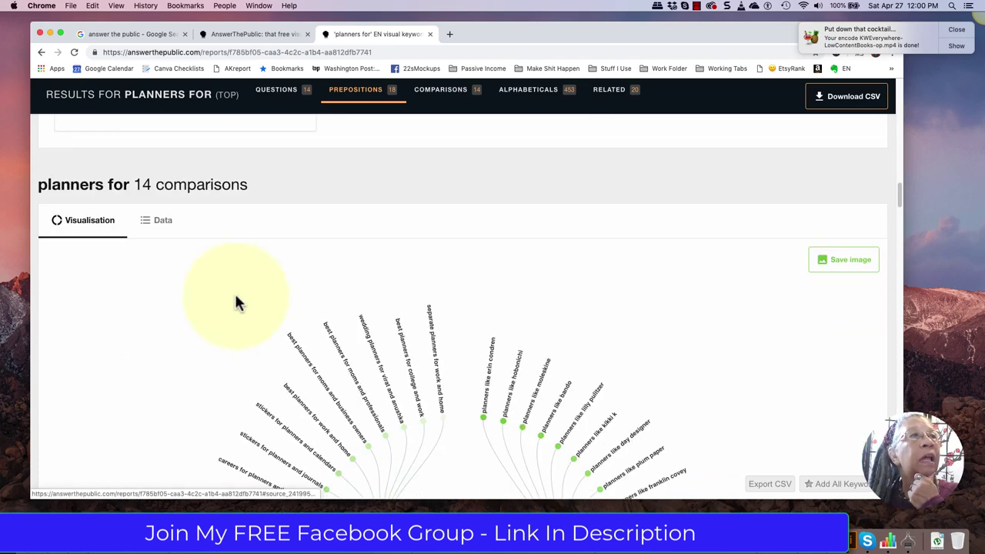
{"action": "scroll", "coordinate": [237, 301], "scroll_direction": "down", "scroll_amount": 3}
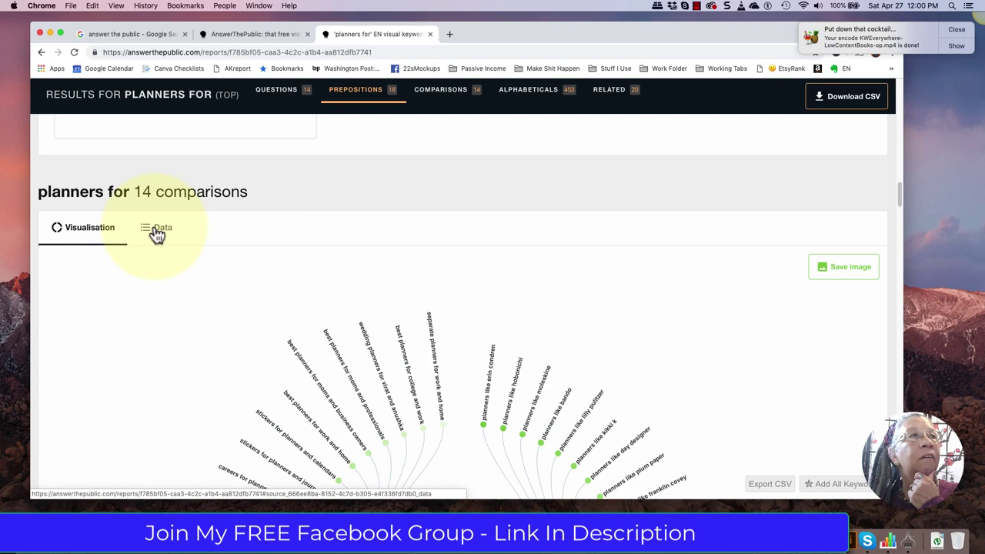
{"action": "left_click", "coordinate": [154, 229]}
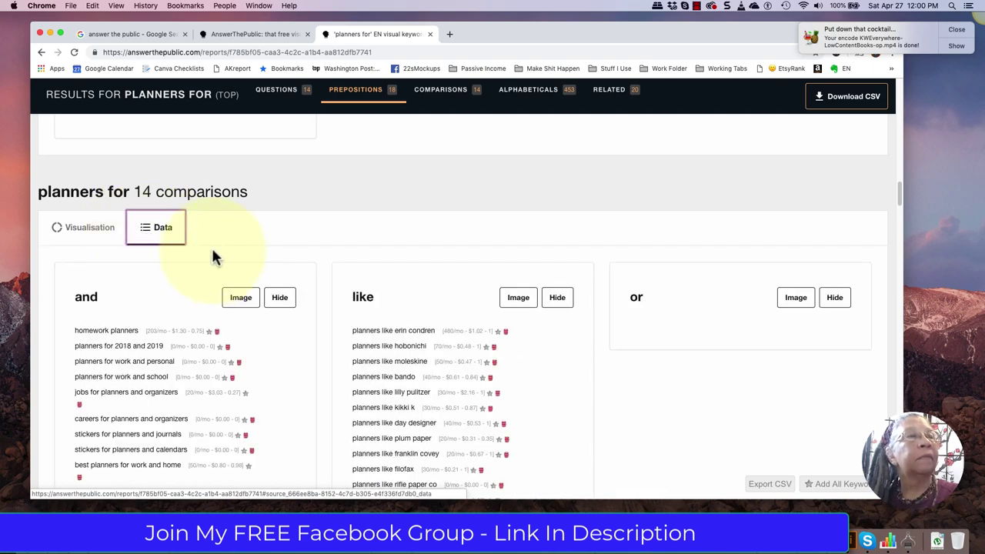
{"action": "scroll", "coordinate": [215, 258], "scroll_direction": "down", "scroll_amount": 1}
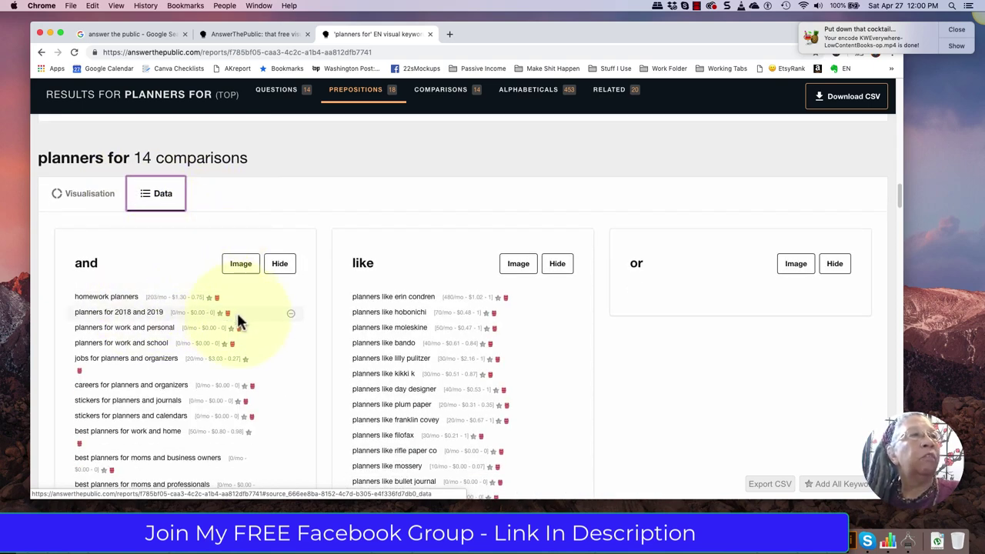
{"action": "scroll", "coordinate": [238, 316], "scroll_direction": "down", "scroll_amount": 2}
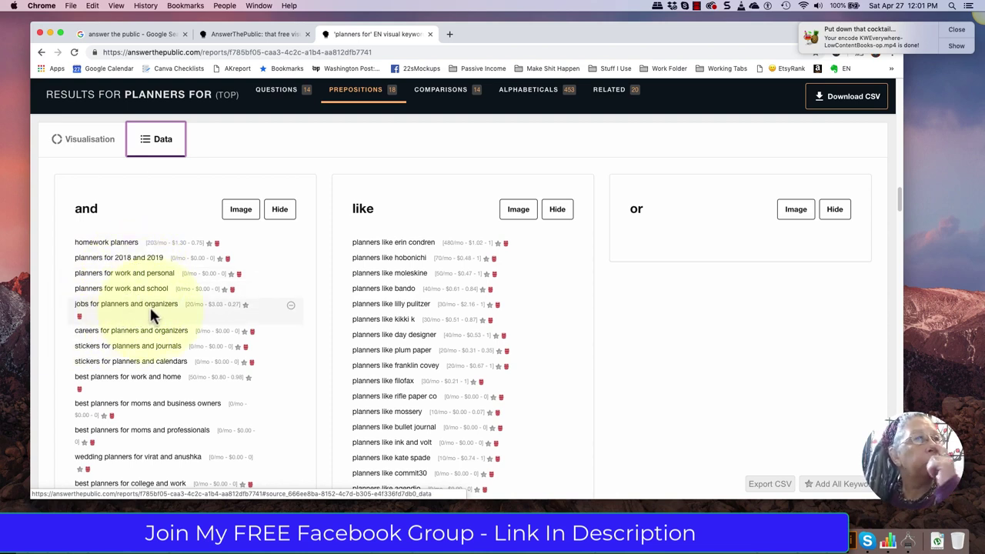
{"action": "scroll", "coordinate": [150, 305], "scroll_direction": "down", "scroll_amount": 2}
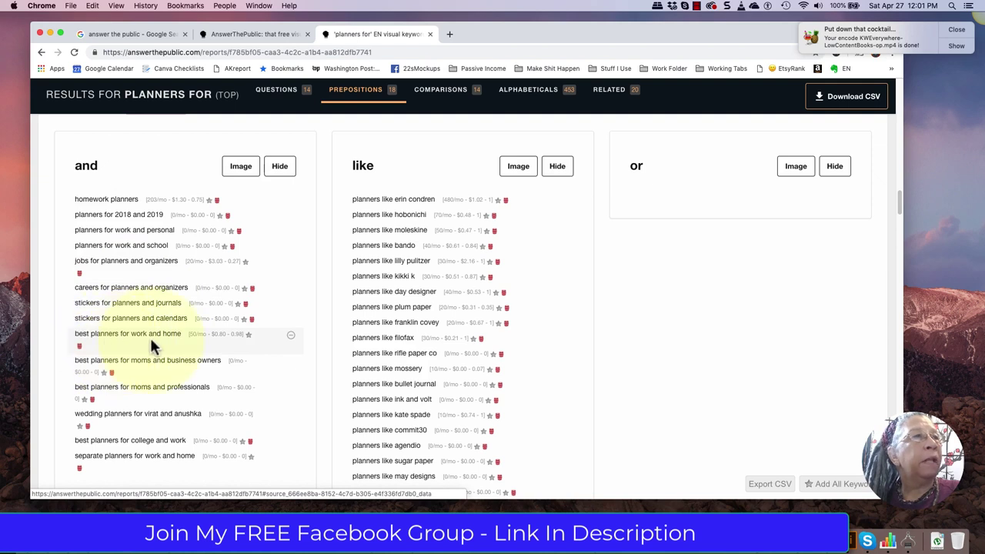
{"action": "scroll", "coordinate": [150, 337], "scroll_direction": "down", "scroll_amount": 1}
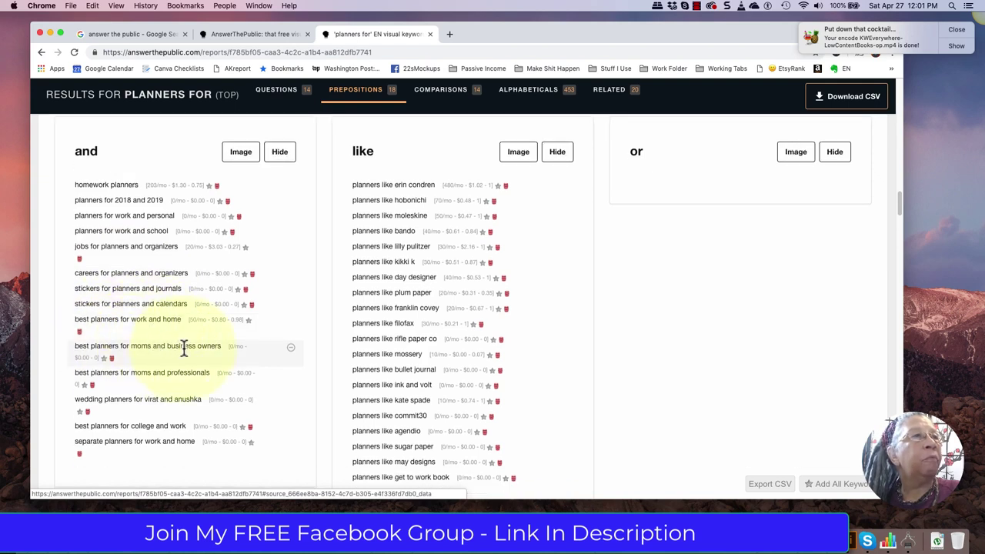
{"action": "scroll", "coordinate": [181, 348], "scroll_direction": "down", "scroll_amount": 1}
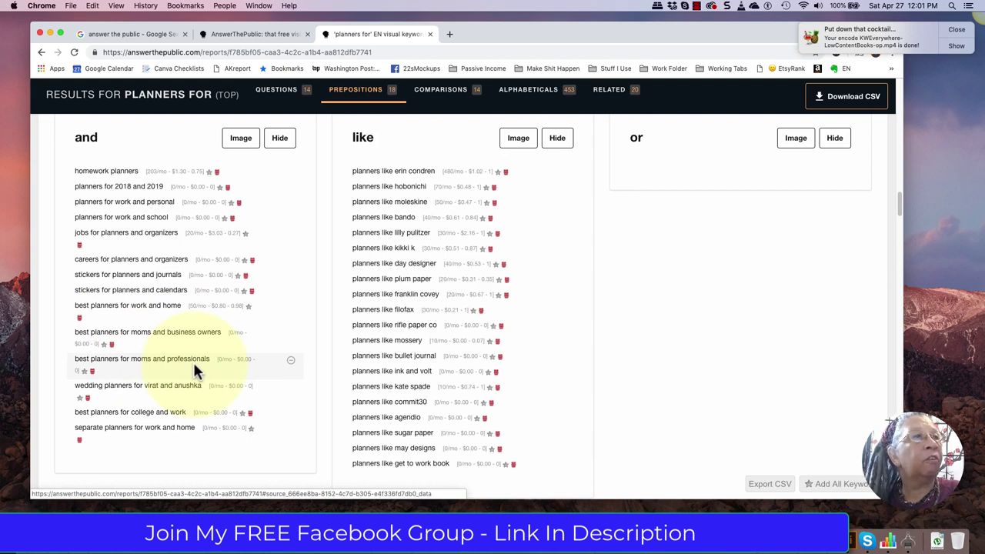
{"action": "scroll", "coordinate": [192, 368], "scroll_direction": "down", "scroll_amount": 1}
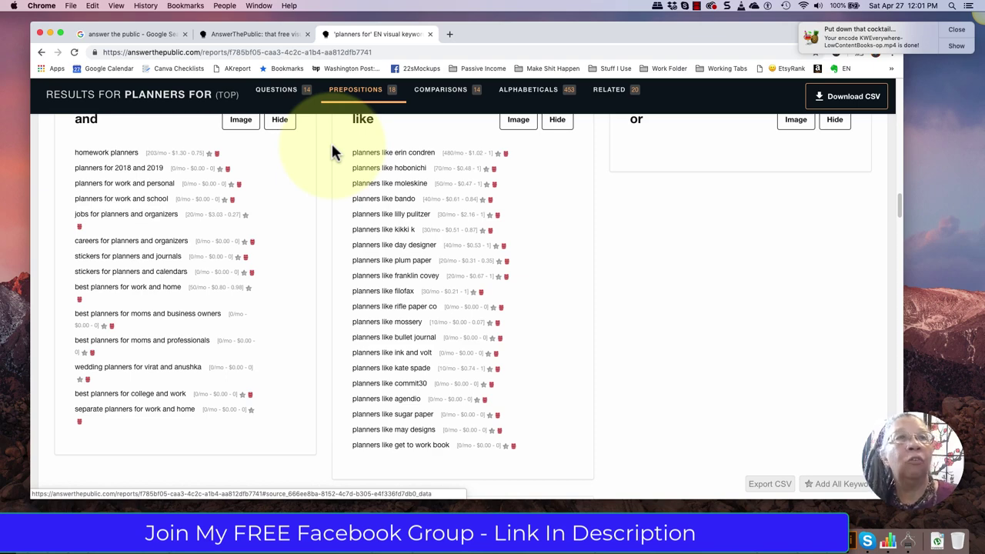
{"action": "scroll", "coordinate": [600, 325], "scroll_direction": "down", "scroll_amount": 5}
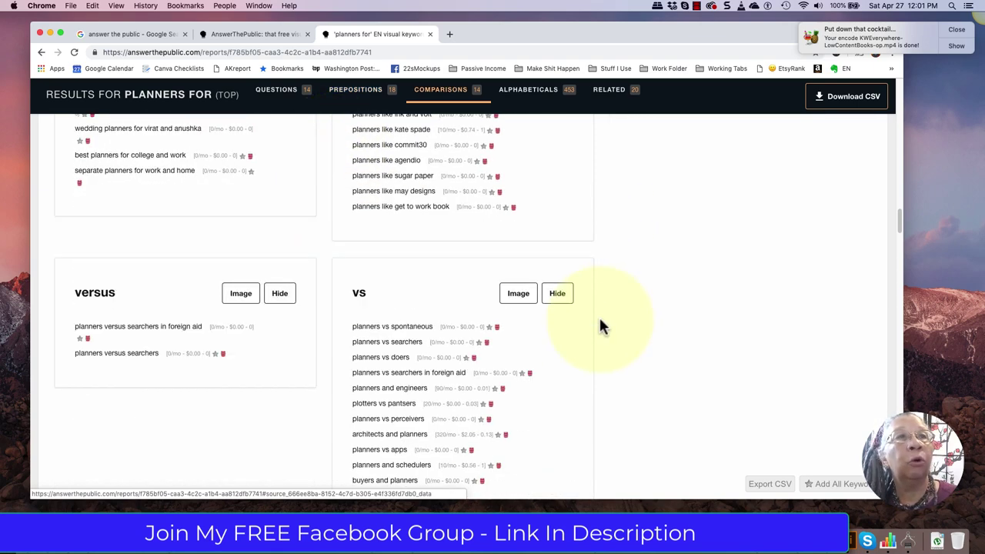
{"action": "scroll", "coordinate": [600, 326], "scroll_direction": "down", "scroll_amount": 10}
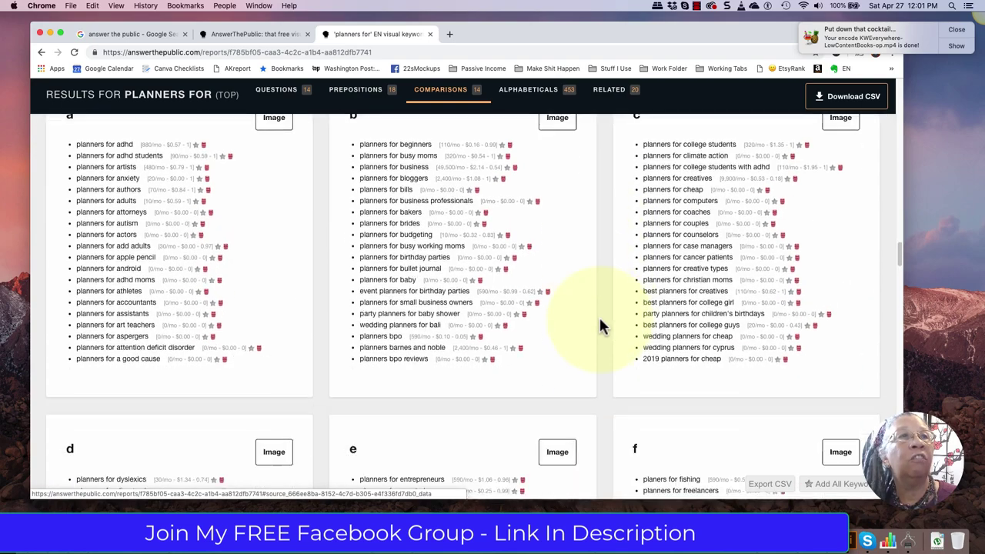
{"action": "scroll", "coordinate": [601, 327], "scroll_direction": "down", "scroll_amount": 6}
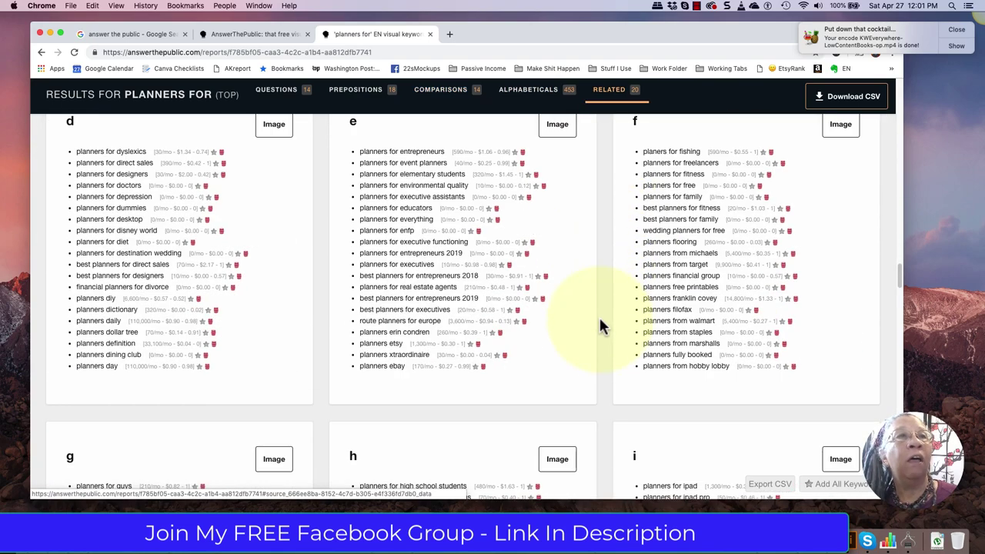
{"action": "scroll", "coordinate": [601, 326], "scroll_direction": "down", "scroll_amount": 5}
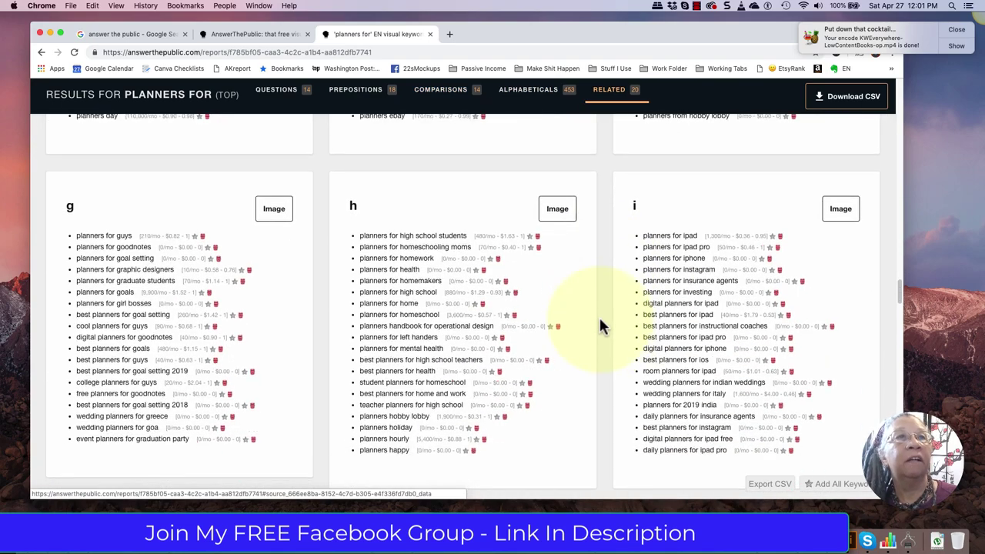
{"action": "scroll", "coordinate": [601, 326], "scroll_direction": "down", "scroll_amount": 8}
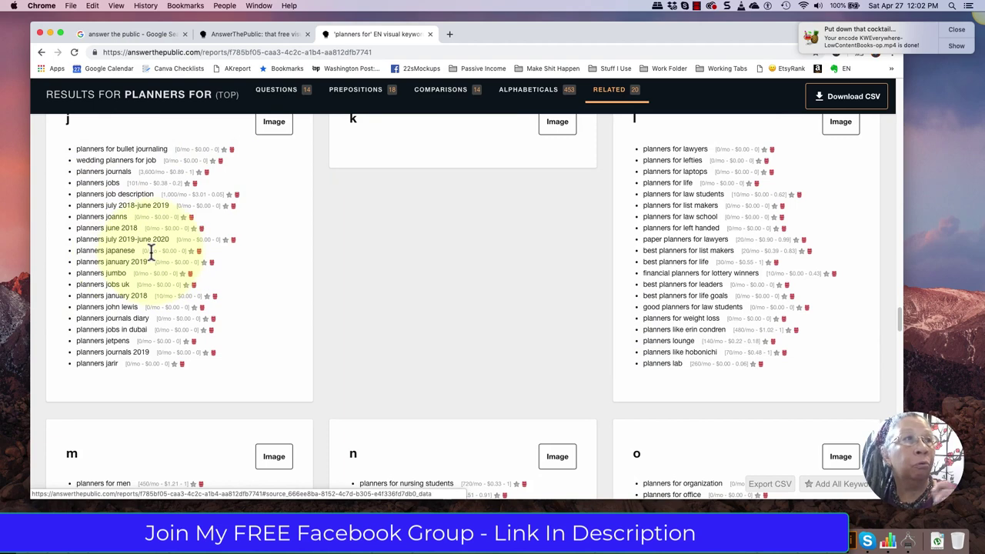
{"action": "scroll", "coordinate": [151, 254], "scroll_direction": "down", "scroll_amount": 5}
{"action": "scroll", "coordinate": [313, 387], "scroll_direction": "down", "scroll_amount": 8}
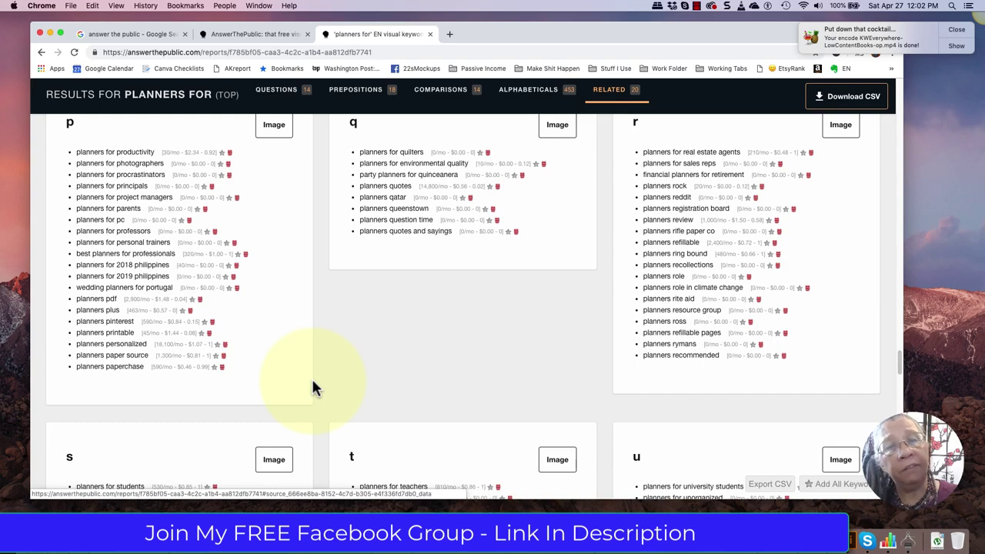
{"action": "scroll", "coordinate": [312, 379], "scroll_direction": "up", "scroll_amount": 20}
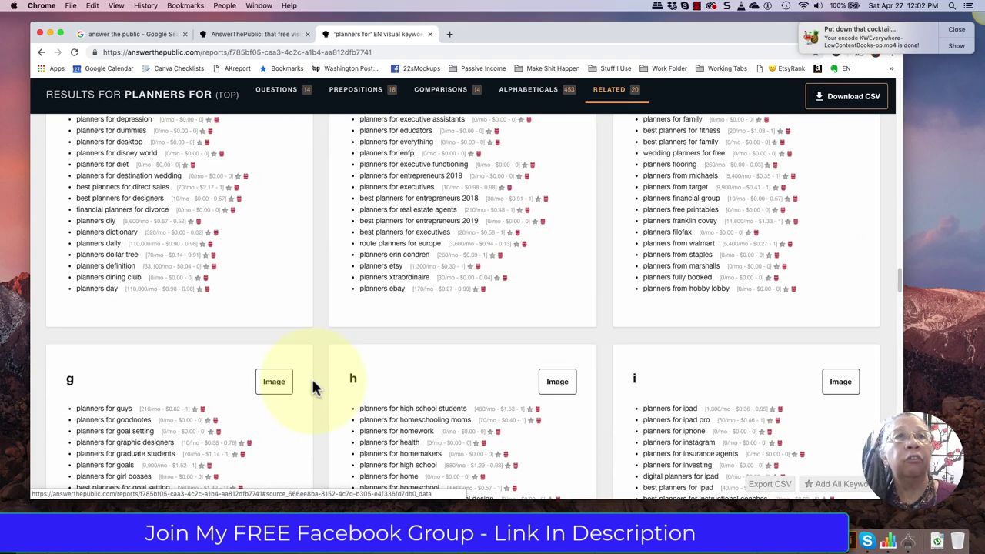
{"action": "scroll", "coordinate": [313, 386], "scroll_direction": "up", "scroll_amount": 20}
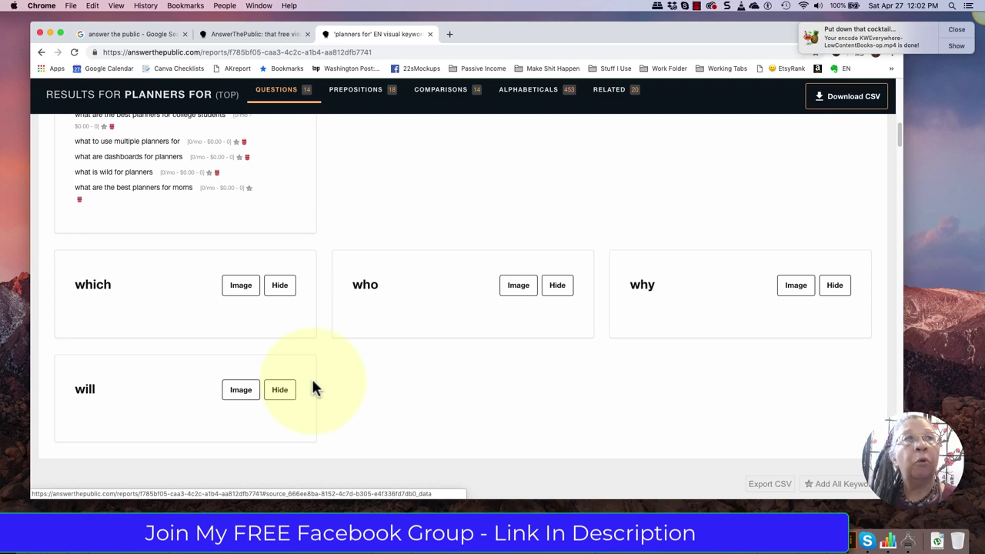
Scroll the report summary: 14 questions, 18 prepositions, 14 comparisons, 453 alphabeticals, 20 related
{"action": "scroll", "coordinate": [400, 363], "scroll_direction": "up", "scroll_amount": 5}
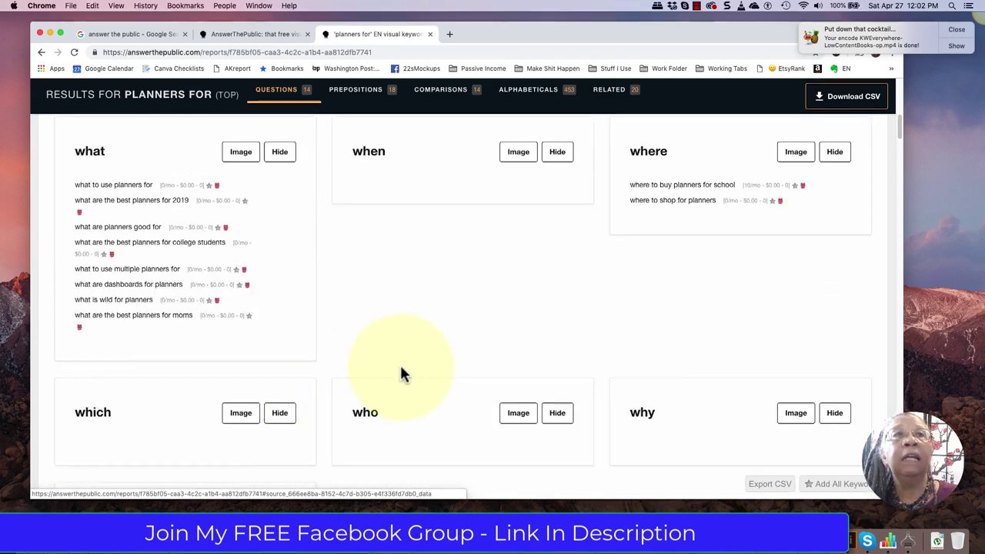
{"action": "scroll", "coordinate": [400, 362], "scroll_direction": "up", "scroll_amount": 10}
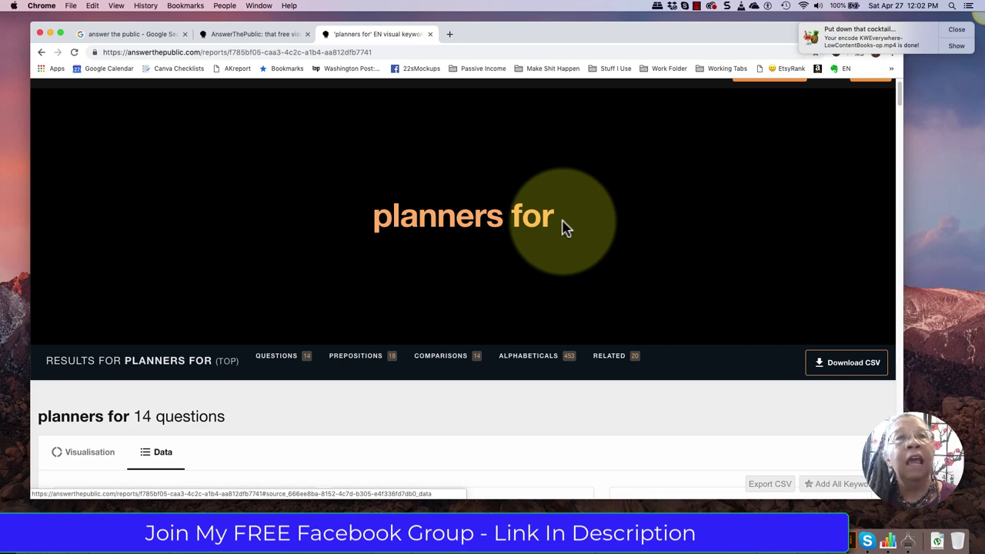
{"action": "scroll", "coordinate": [563, 226], "scroll_direction": "down", "scroll_amount": 5}
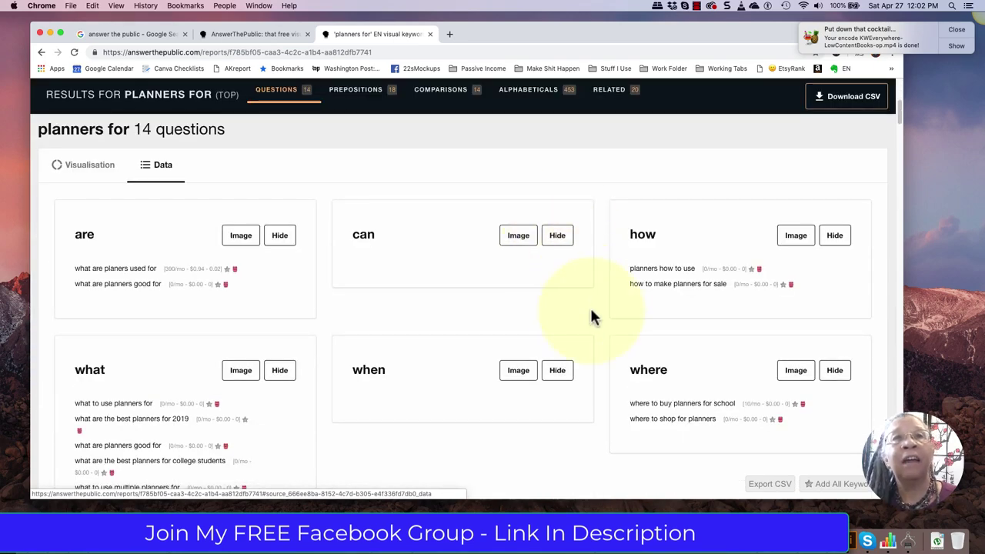
{"action": "scroll", "coordinate": [591, 315], "scroll_direction": "down", "scroll_amount": 4}
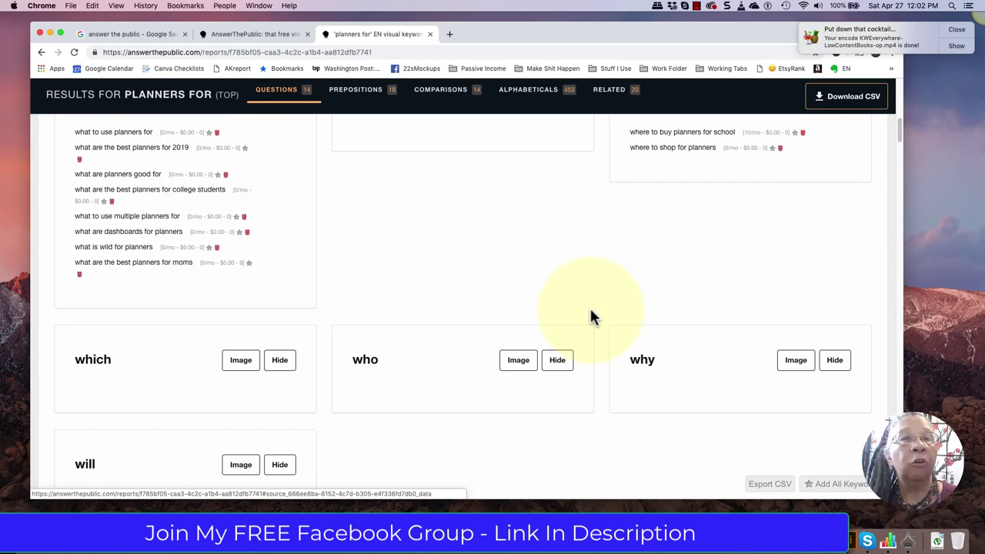
{"action": "scroll", "coordinate": [591, 309], "scroll_direction": "down", "scroll_amount": 5}
{"action": "scroll", "coordinate": [606, 310], "scroll_direction": "down", "scroll_amount": 3}
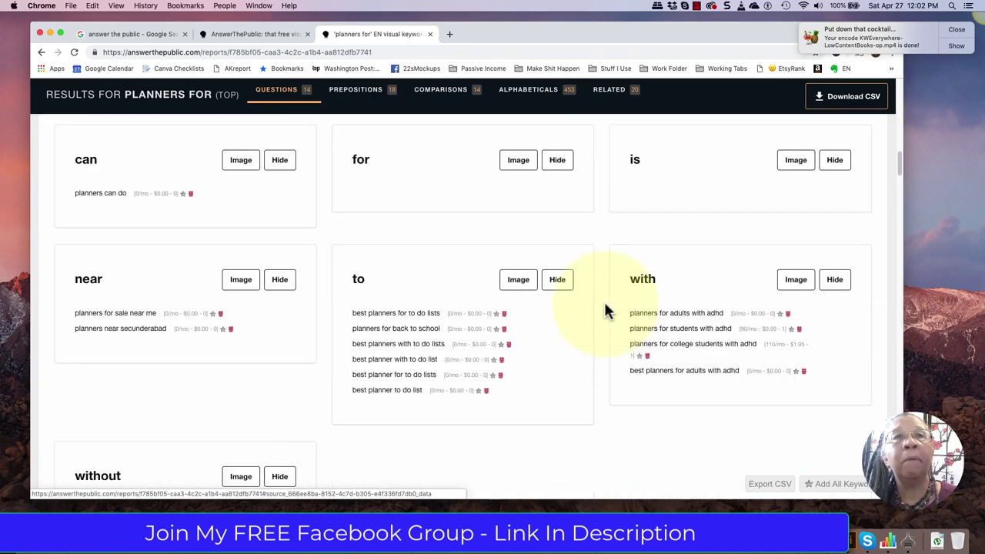
{"action": "scroll", "coordinate": [605, 310], "scroll_direction": "up", "scroll_amount": 12}
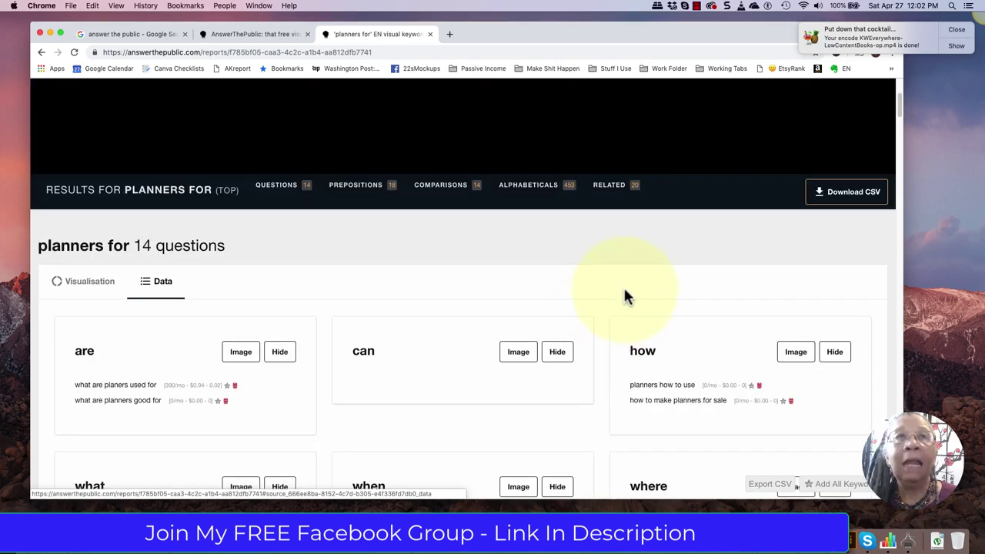
{"action": "scroll", "coordinate": [636, 264], "scroll_direction": "up", "scroll_amount": 3}
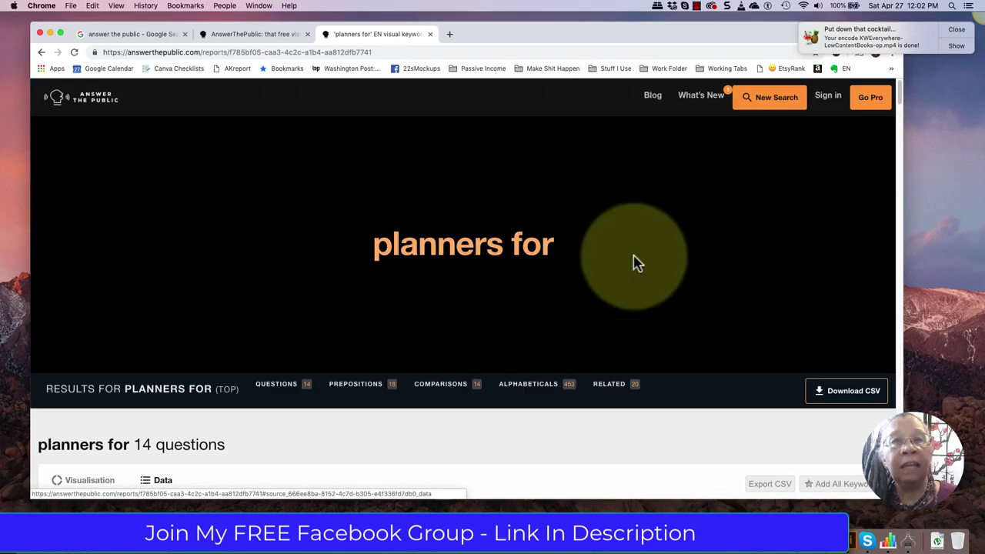
Visit the Google results tab, then return to the AnswerThePublic page with 'planners for' entered
{"action": "left_click", "coordinate": [141, 34]}
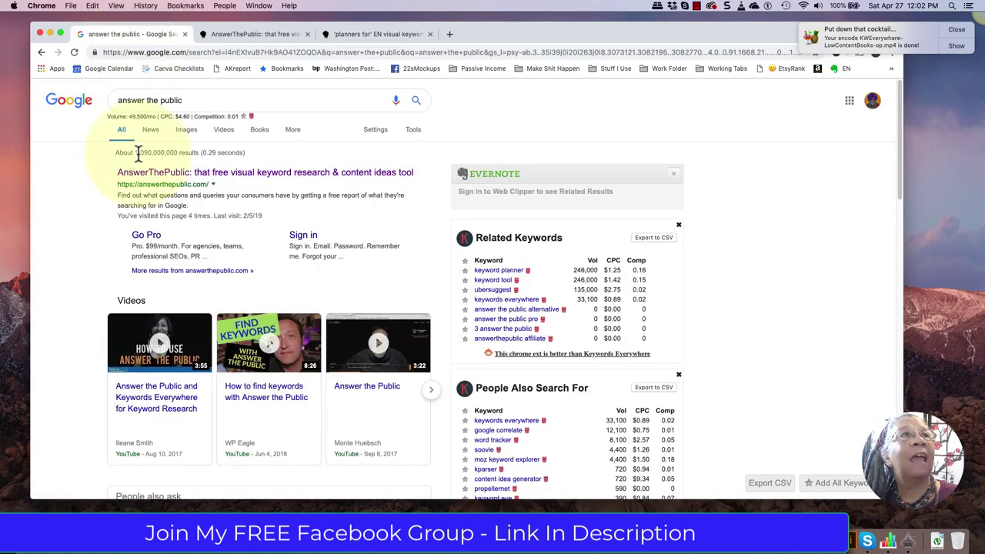
{"action": "left_click", "coordinate": [246, 35]}
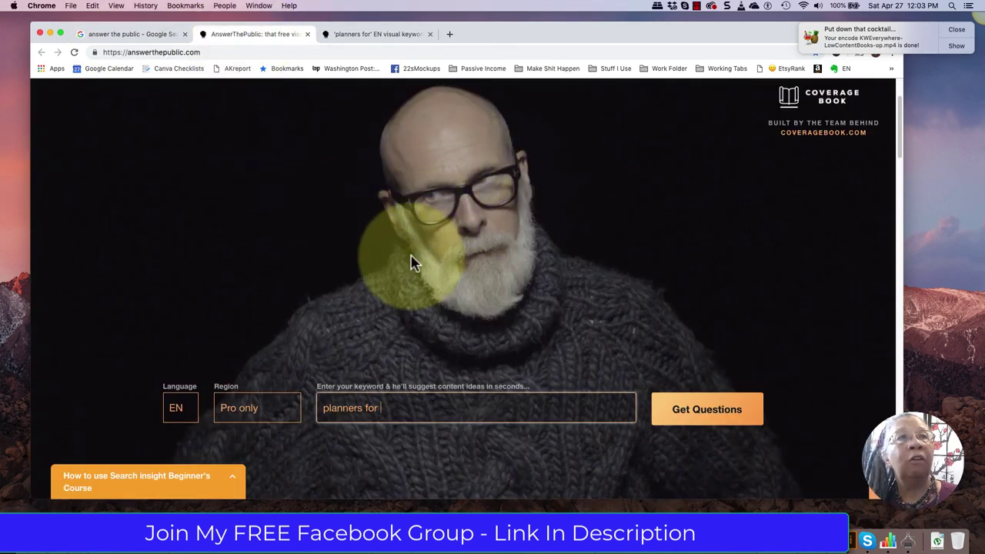